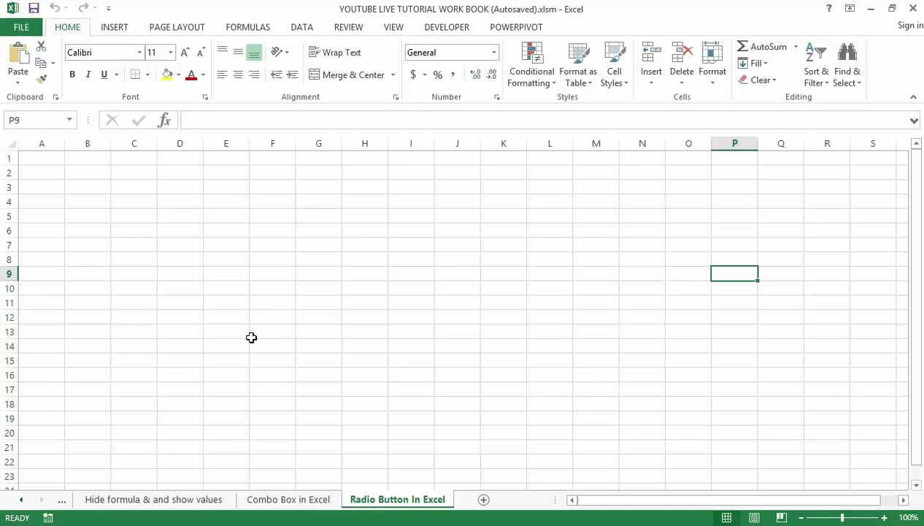
click(273, 502)
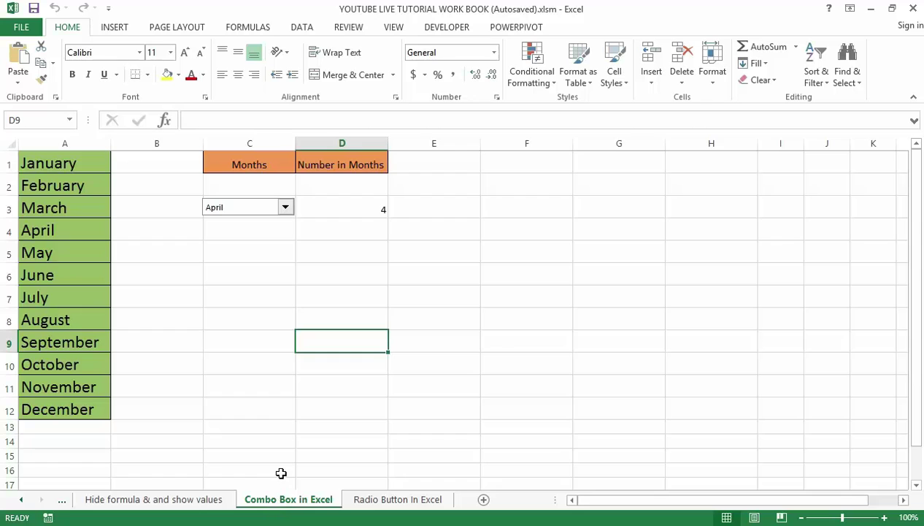
click(372, 501)
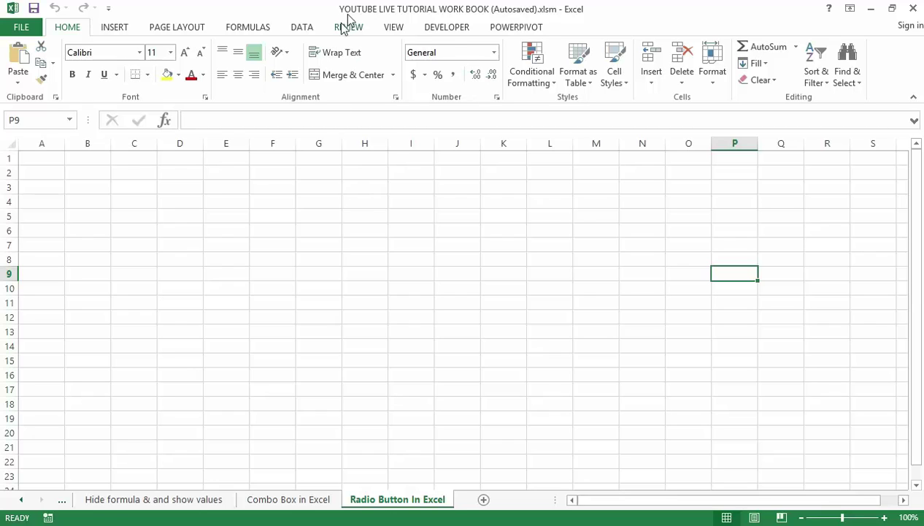
click(435, 29)
click(274, 72)
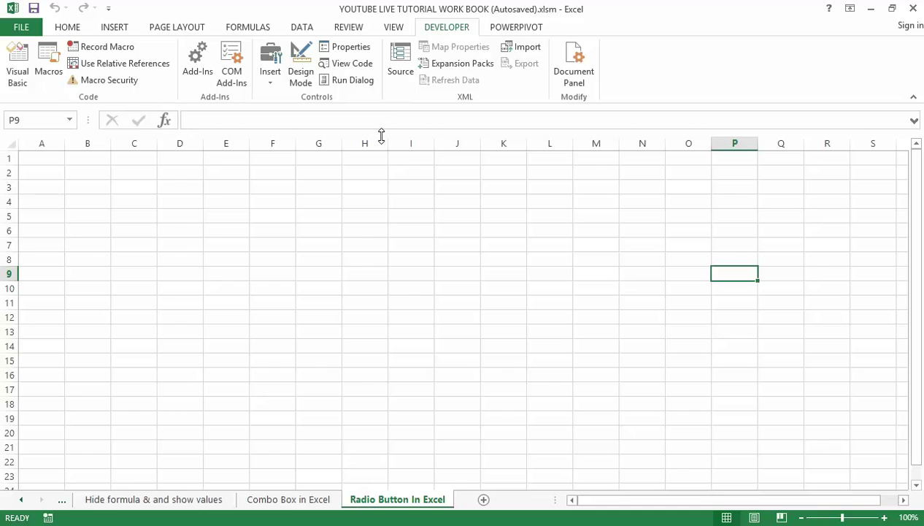
click(69, 28)
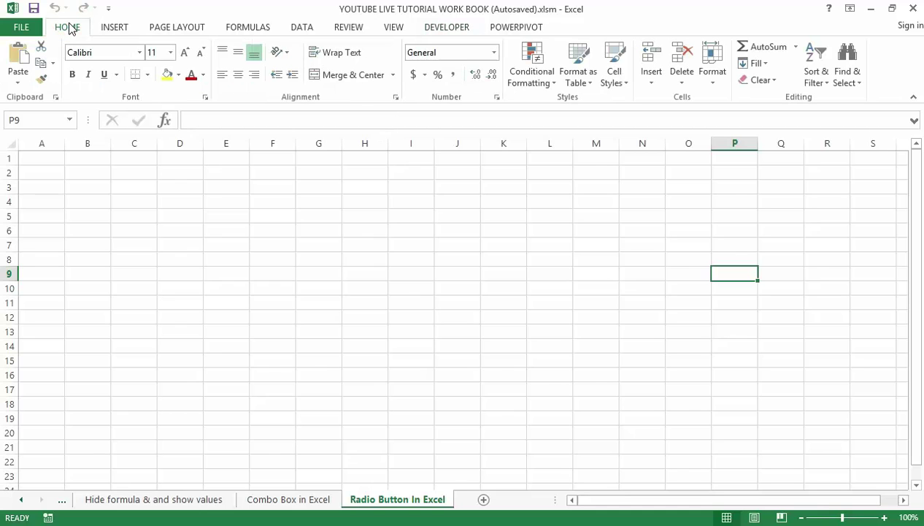
Step: Check in the ribbon customization options that the Developer tab is enabled and which groups it contains
right_click(422, 35)
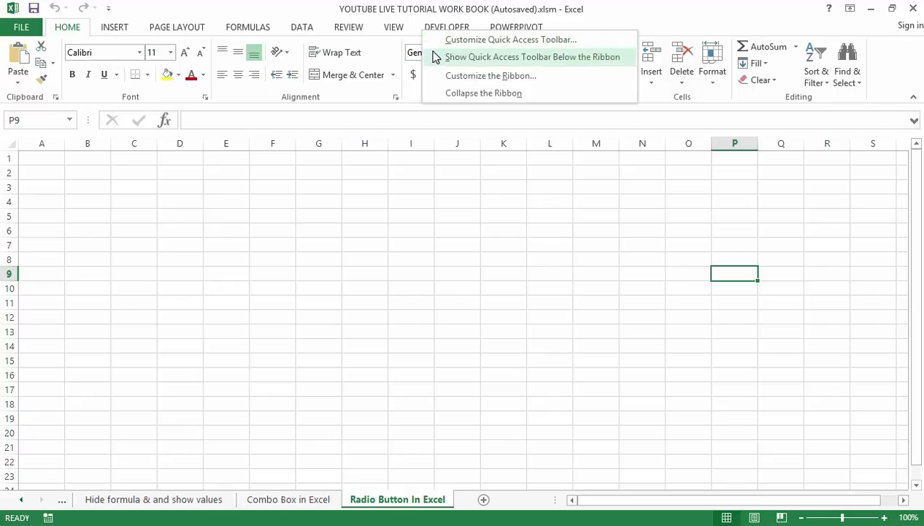
click(469, 76)
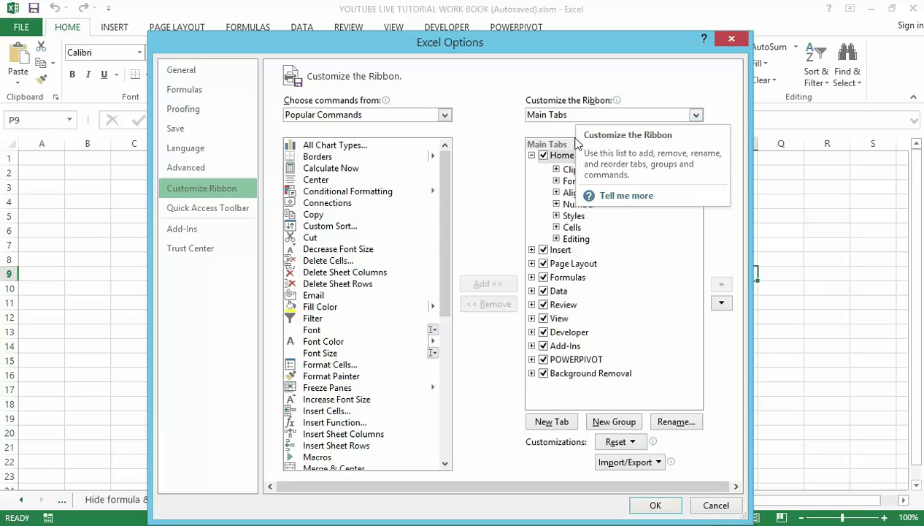
click(531, 333)
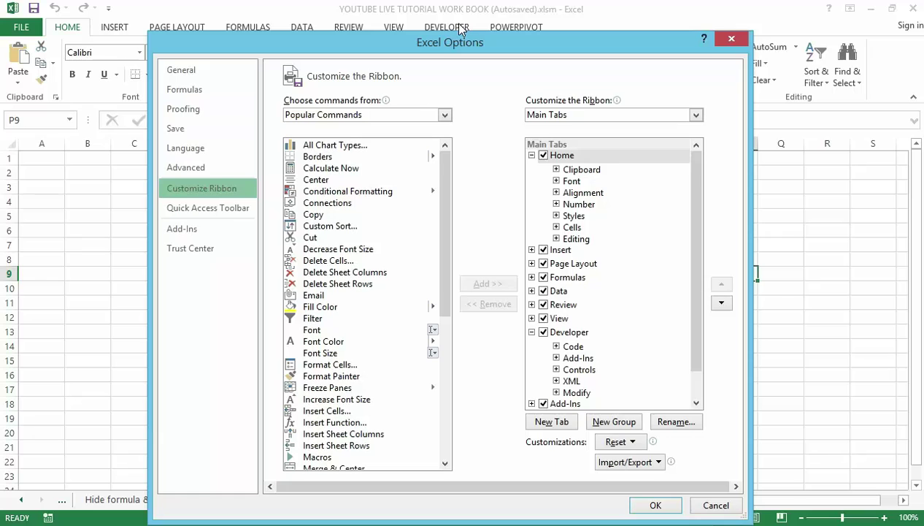
click(533, 333)
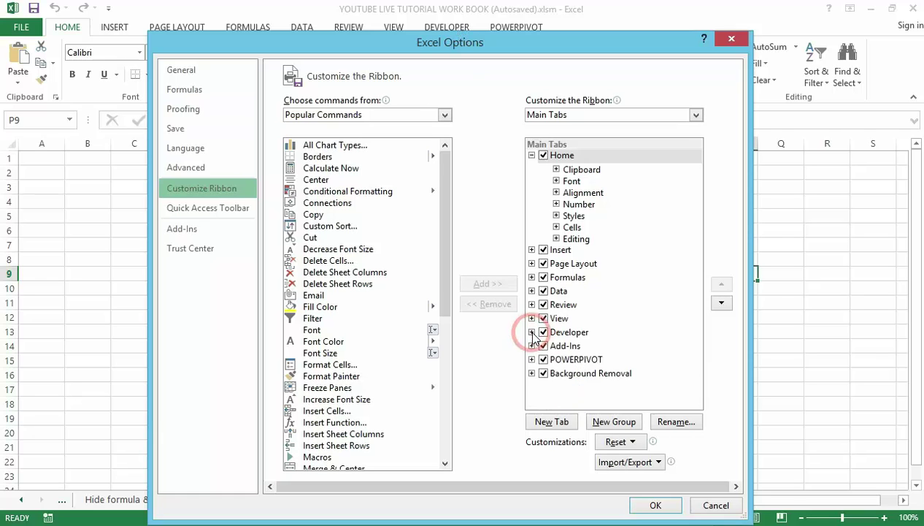
click(647, 506)
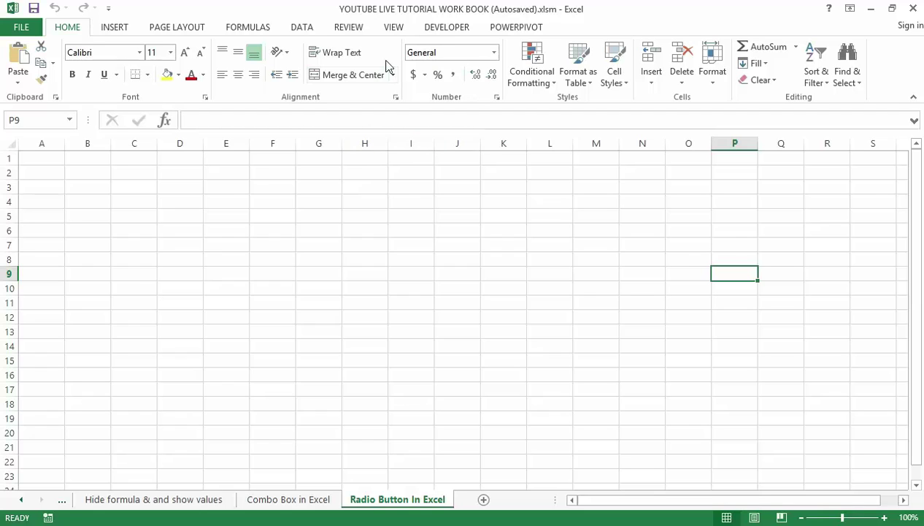
Step: Insert a group box form control spanning about cells B3 to F11
click(438, 30)
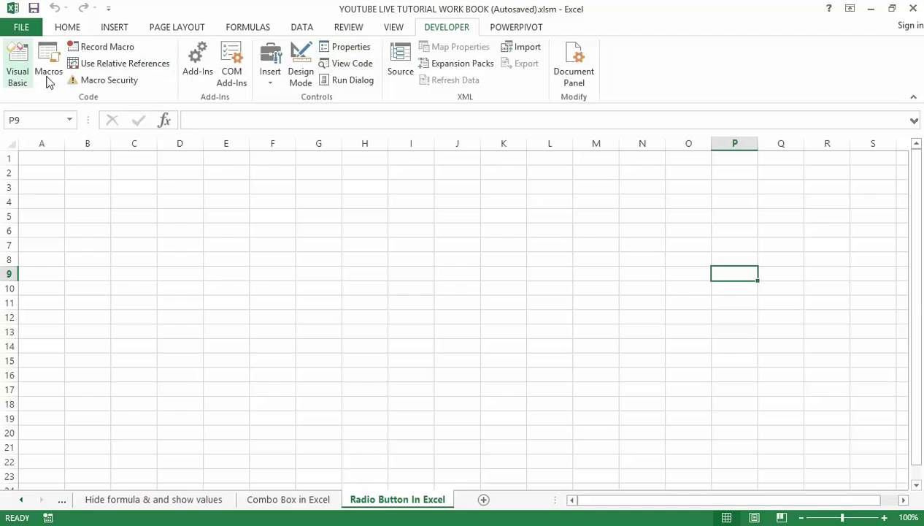
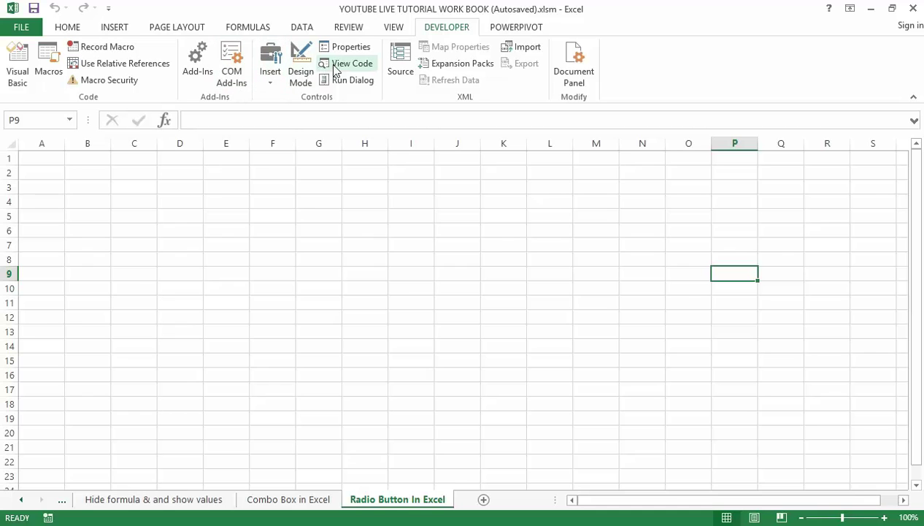
click(273, 62)
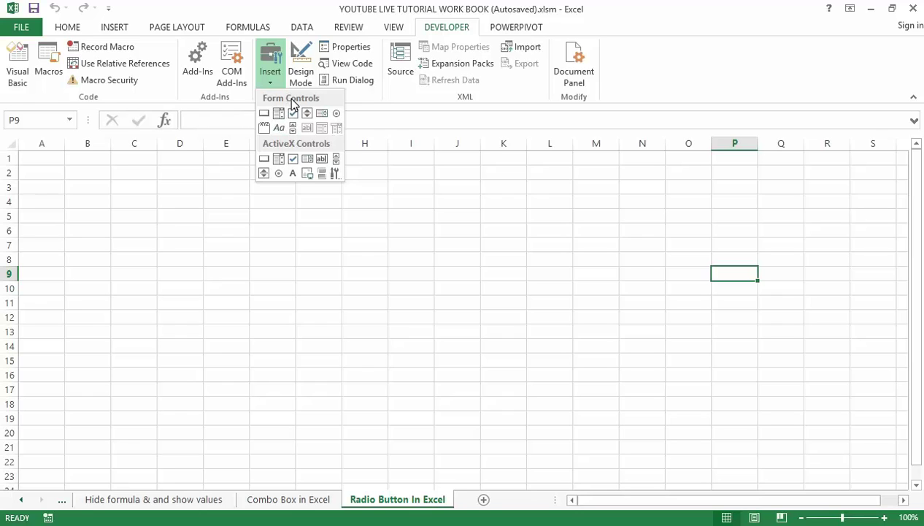
click(264, 129)
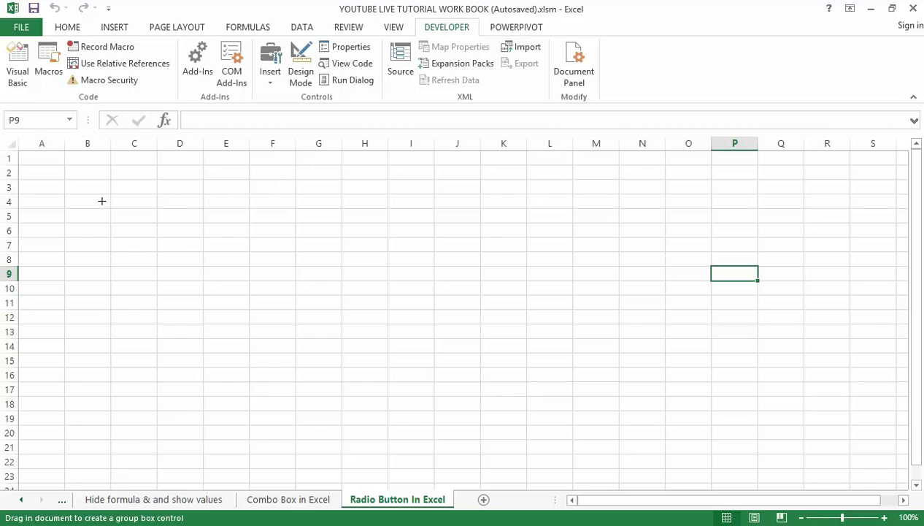
mouse_move(73, 182)
mouse_down()
mouse_move(222, 186)
mouse_move(271, 198)
mouse_move(297, 220)
mouse_move(297, 310)
mouse_up()
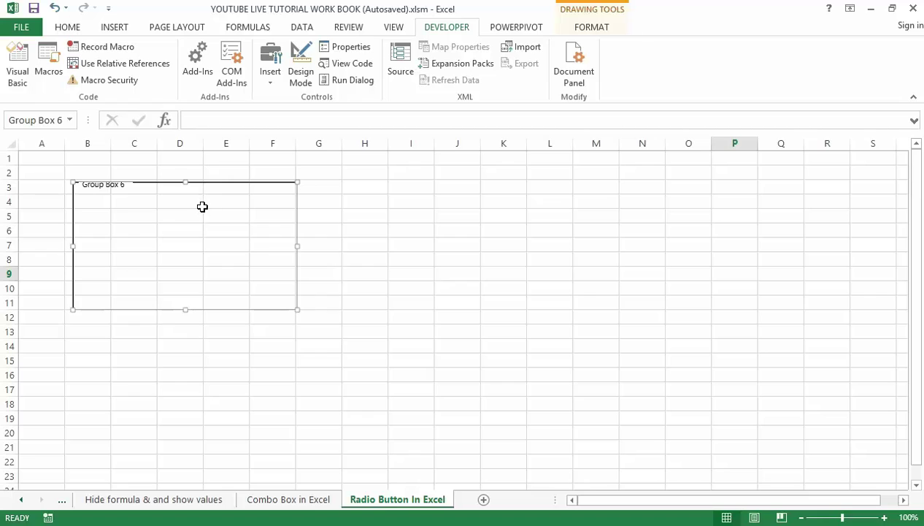
Step: Replace the group box's caption with MONTHS
click(123, 187)
click(125, 188)
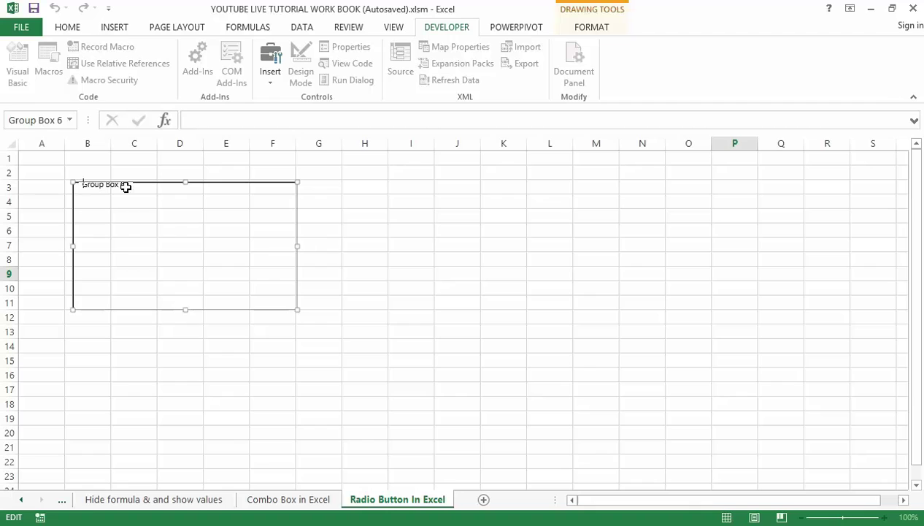
click(122, 186)
key(BackSpace)
key(BackSpace)
key(BackSpace)
key(BackSpace)
key(BackSpace)
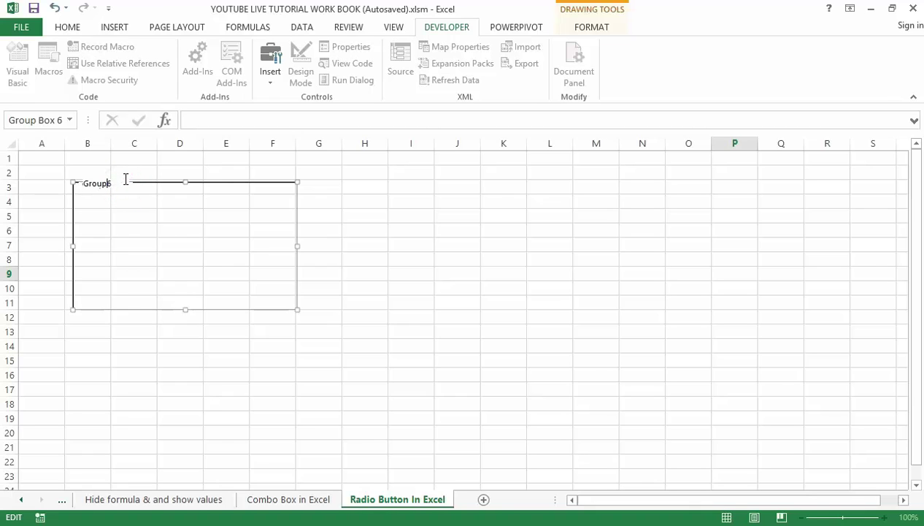
key(BackSpace)
key(BackSpace)
text(MONTHS)
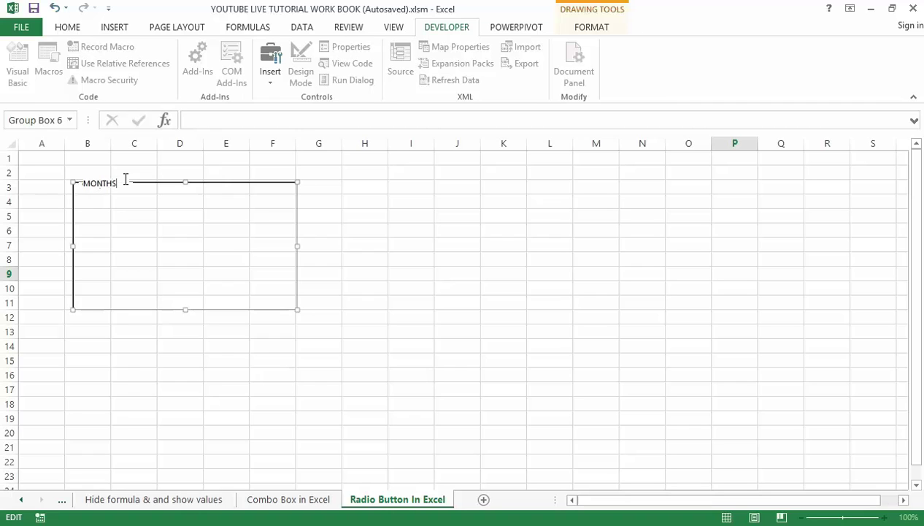
click(176, 241)
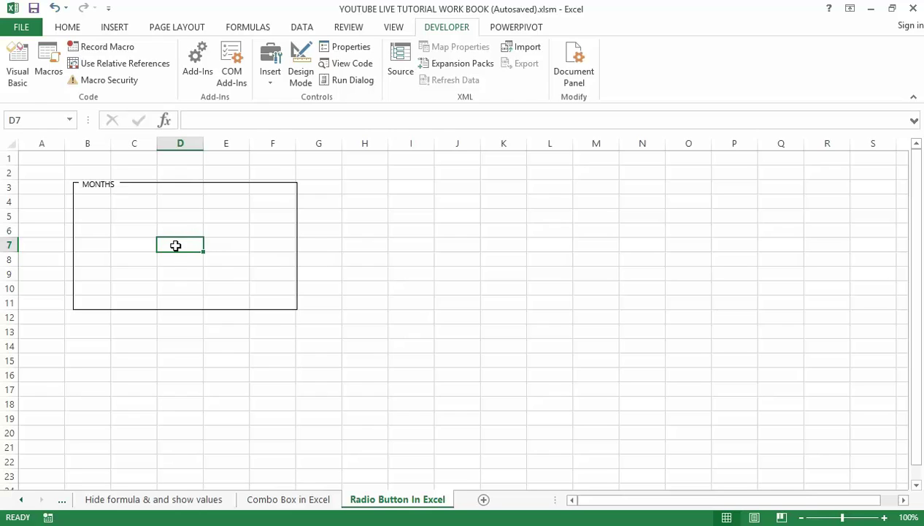
Step: Enlarge the MONTHS group box so it extends to about column G and row 12
click(101, 182)
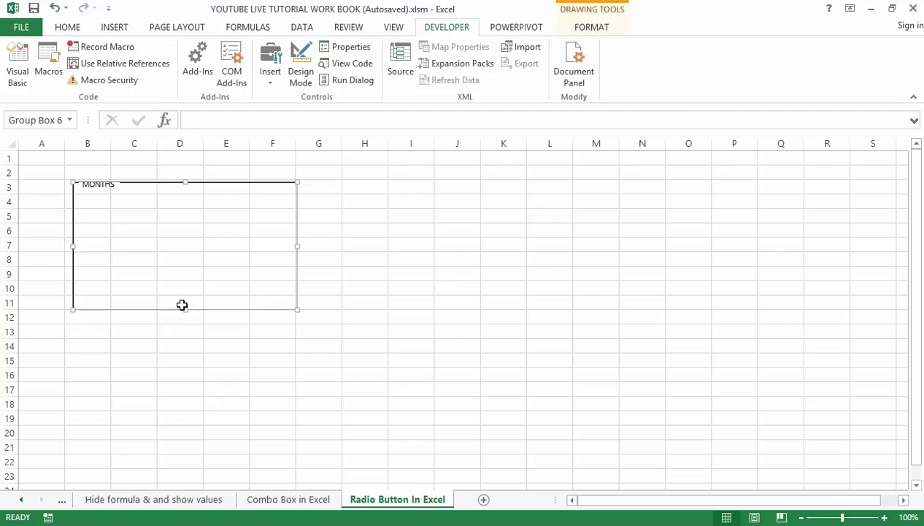
mouse_move(186, 311)
mouse_down()
mouse_move(179, 261)
mouse_move(176, 319)
mouse_up()
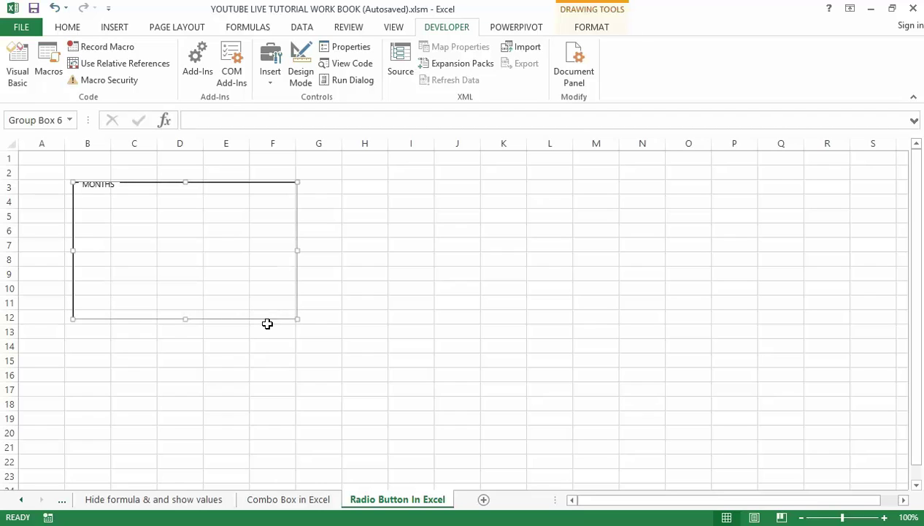
drag(294, 322, 340, 326)
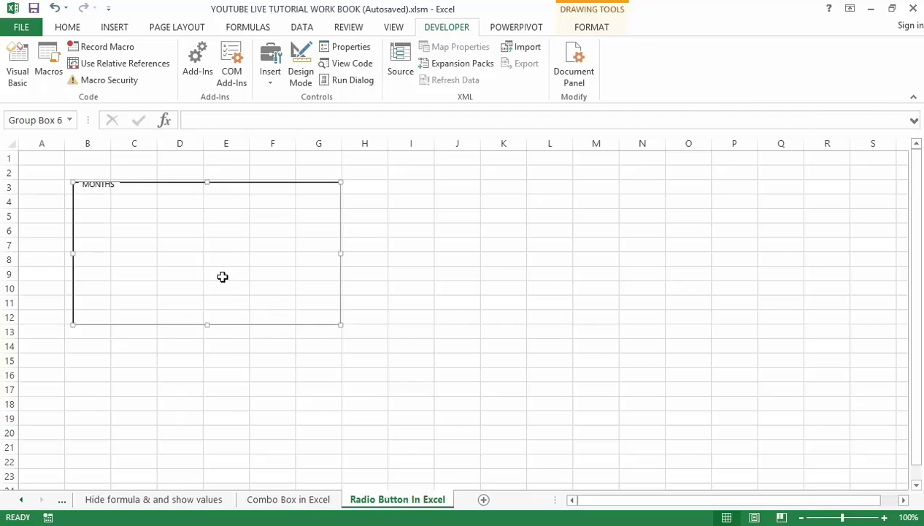
click(224, 272)
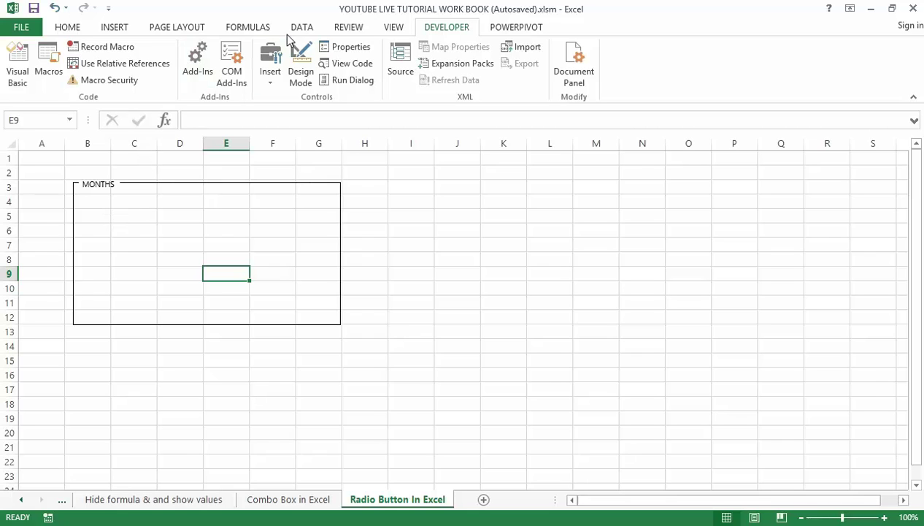
Step: Insert a small option button form control inside the MONTHS group box, around cell C5
click(442, 29)
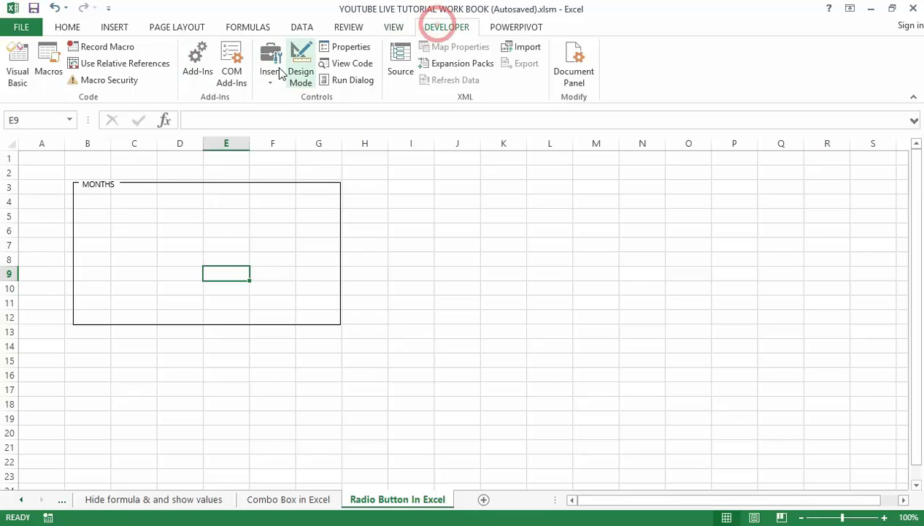
click(273, 67)
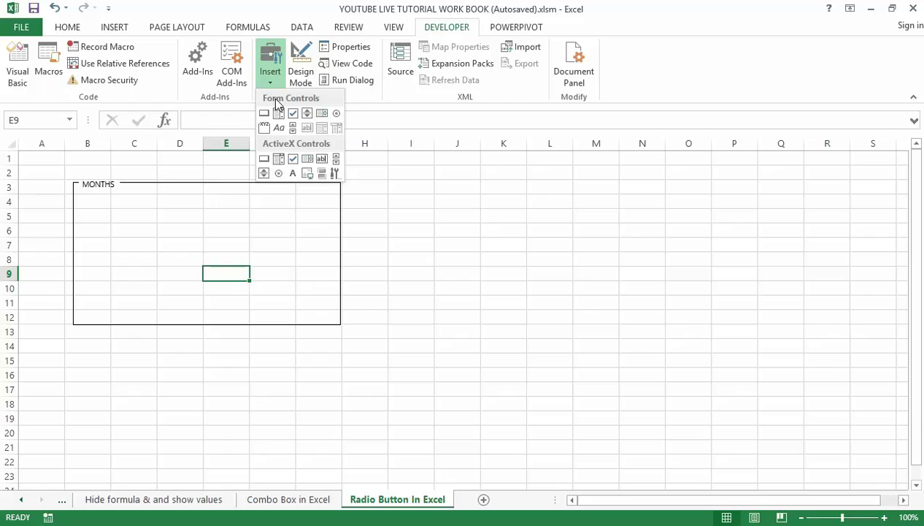
click(337, 113)
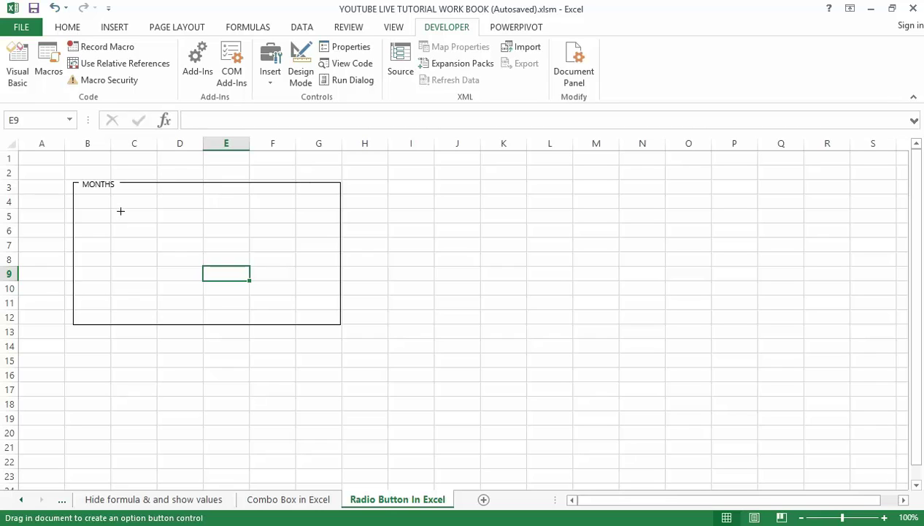
mouse_move(115, 210)
mouse_down()
mouse_move(149, 208)
mouse_move(150, 216)
mouse_move(108, 209)
mouse_up()
click(150, 221)
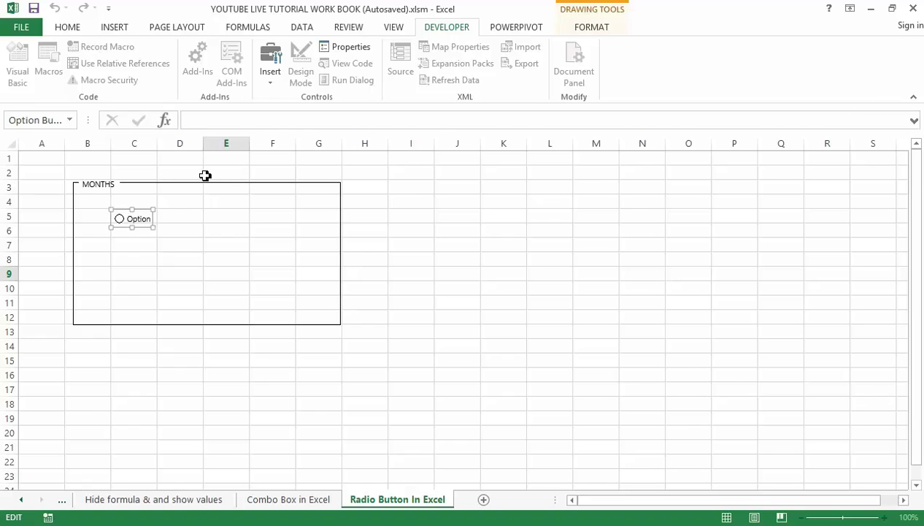
click(146, 215)
click(159, 242)
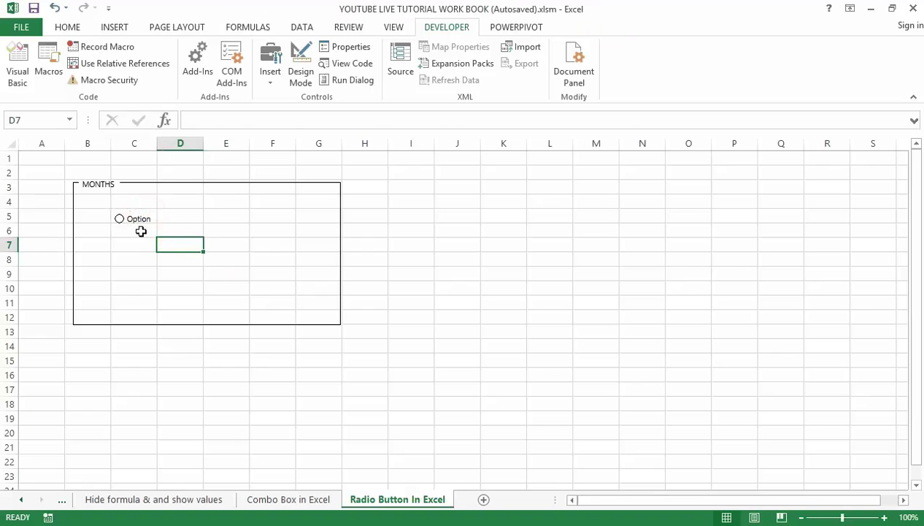
Step: Edit the option button's text so its label reads JANUARY
click(135, 221)
right_click(136, 221)
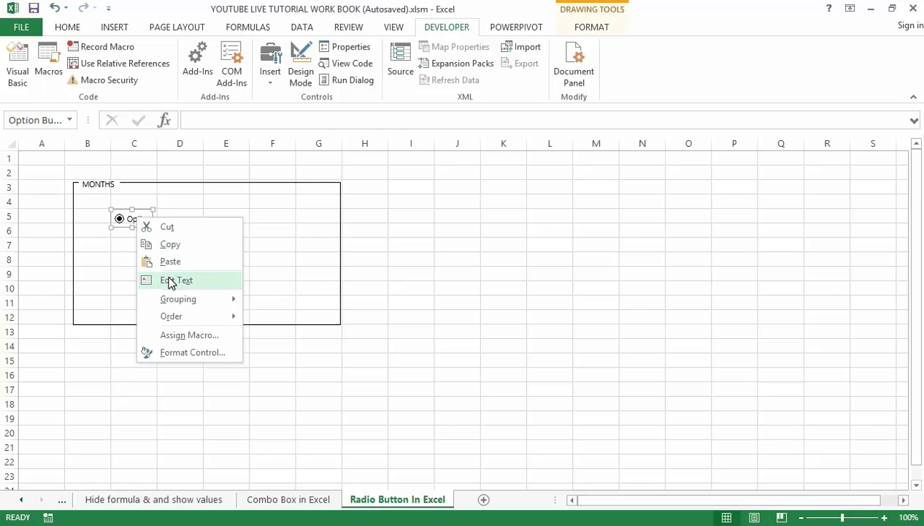
click(169, 281)
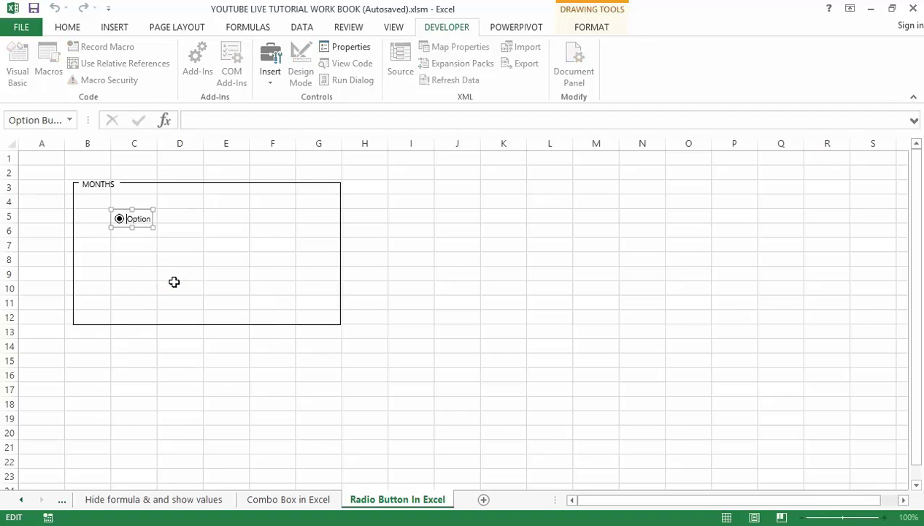
click(150, 221)
key(Right)
key(Right)
key(Right)
key(Right)
key(Right)
key(Right)
key(Right)
key(BackSpace)
key(BackSpace)
key(BackSpace)
key(BackSpace)
text(UA)
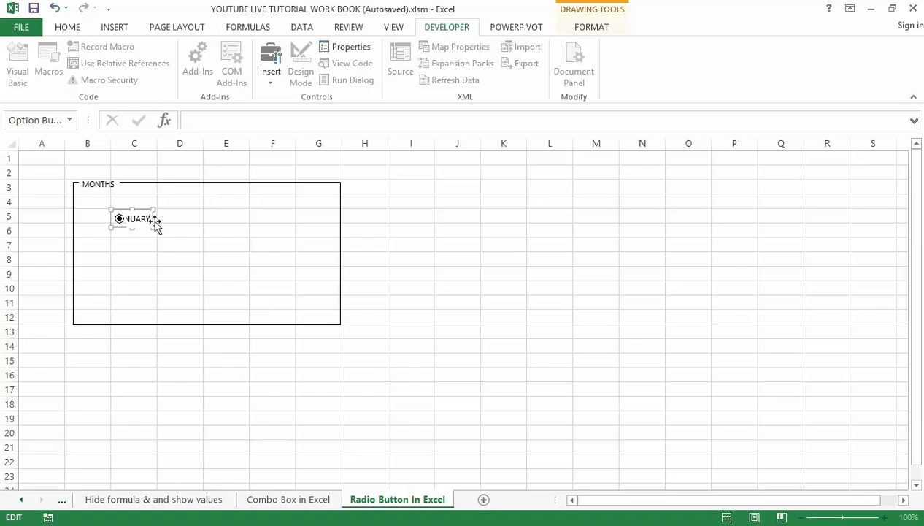
click(162, 262)
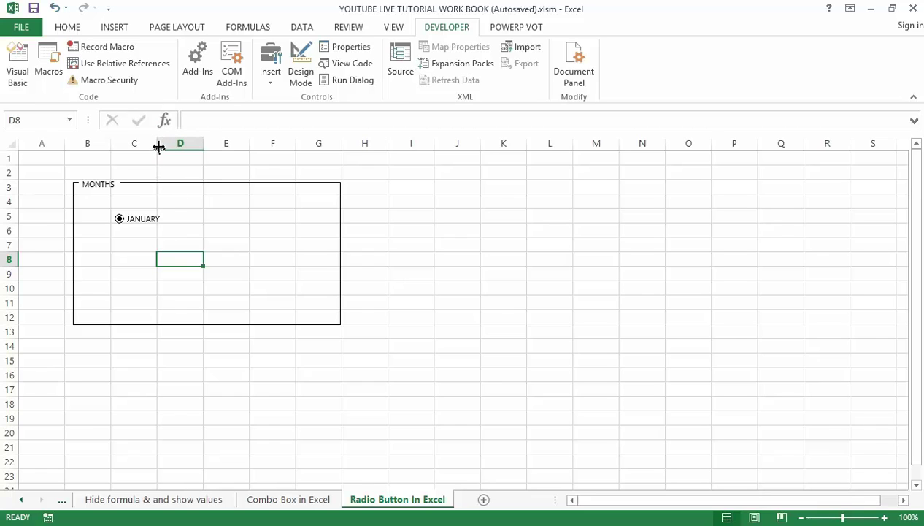
Step: Copy the JANUARY option button and paste the duplicate at cell F5 inside the MONTHS group box
click(146, 219)
right_click(145, 221)
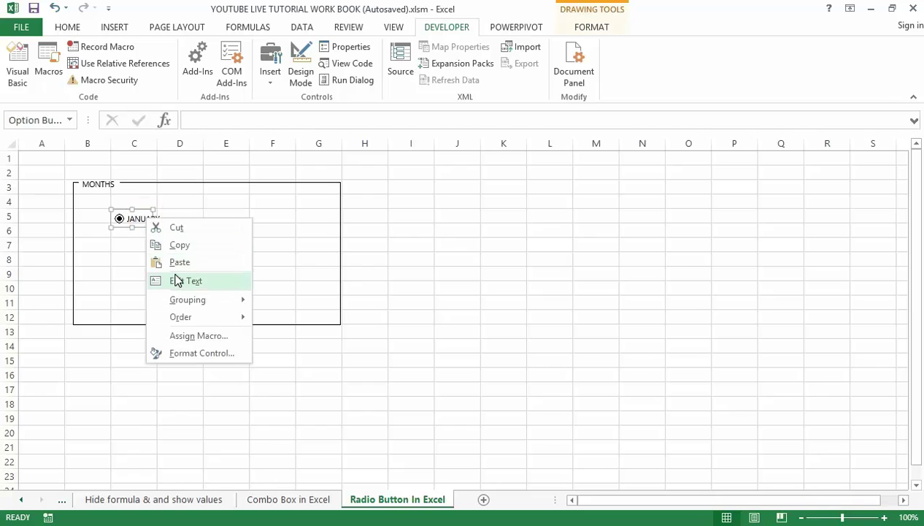
click(177, 245)
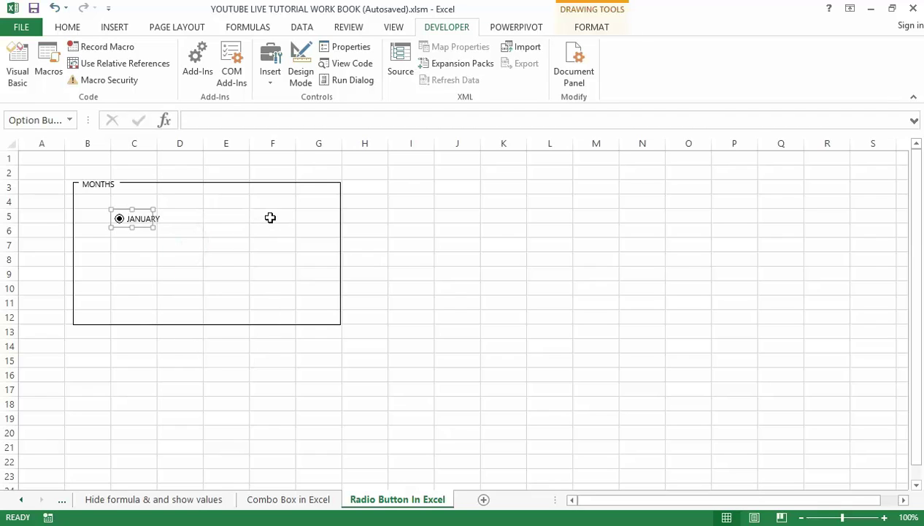
click(271, 217)
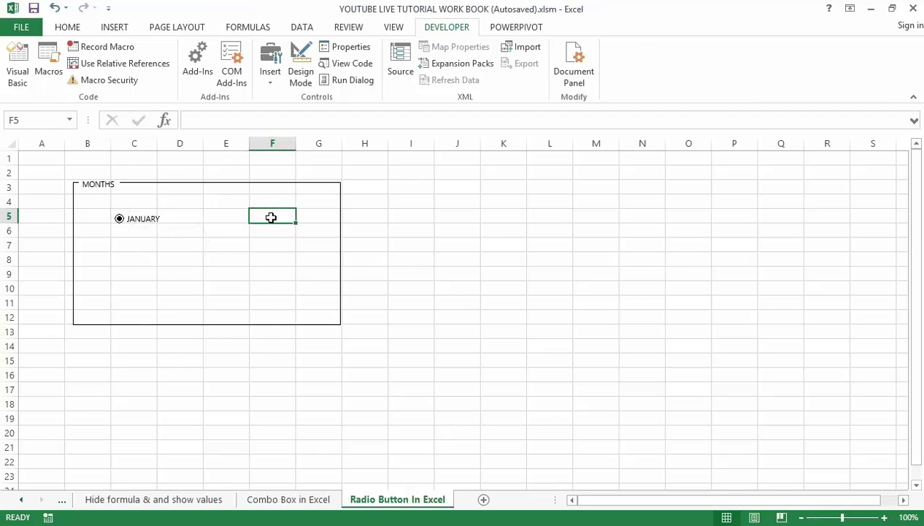
key(ctrl+d)
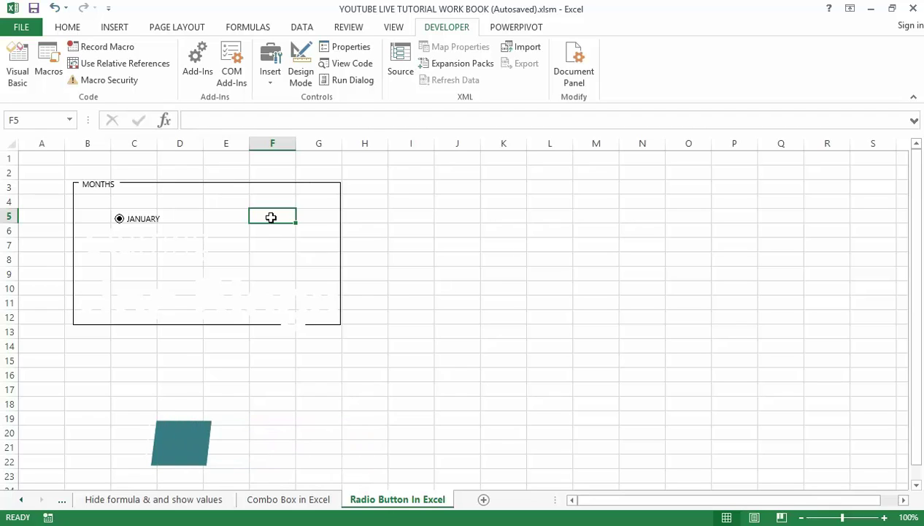
right_click(271, 219)
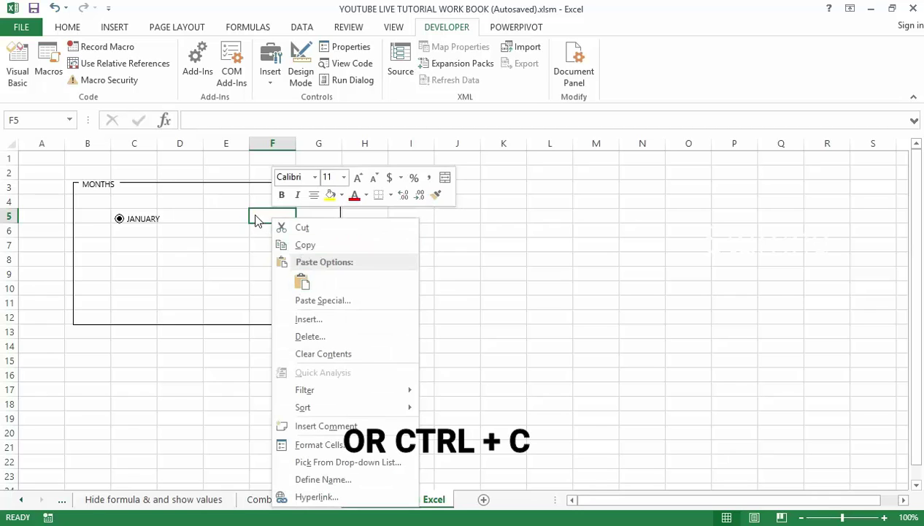
click(255, 215)
key(ctrl+v)
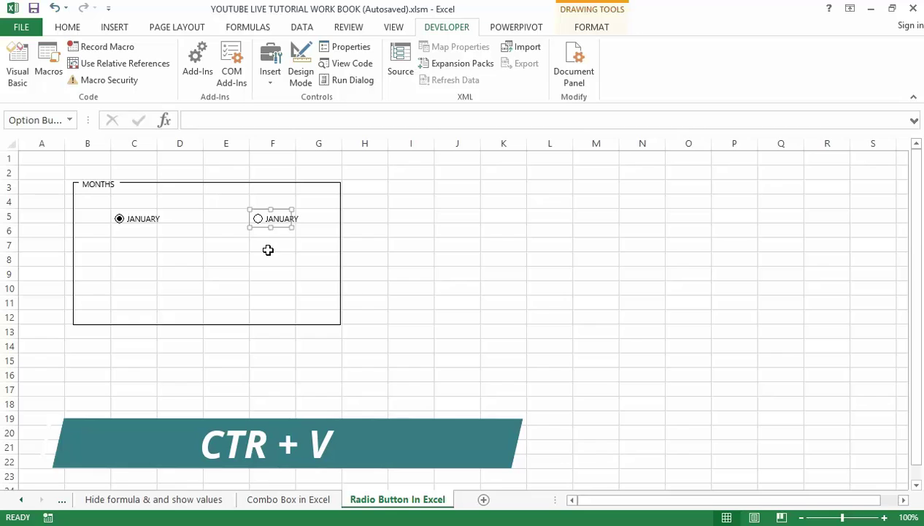
Step: Replace the label of the copied option button at F5 with FEBRUARY
click(277, 218)
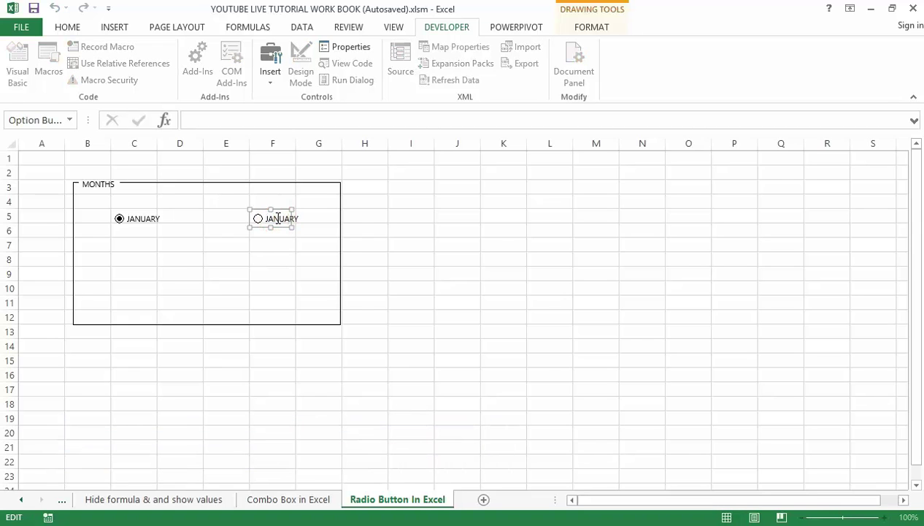
key(BackSpace)
key(BackSpace)
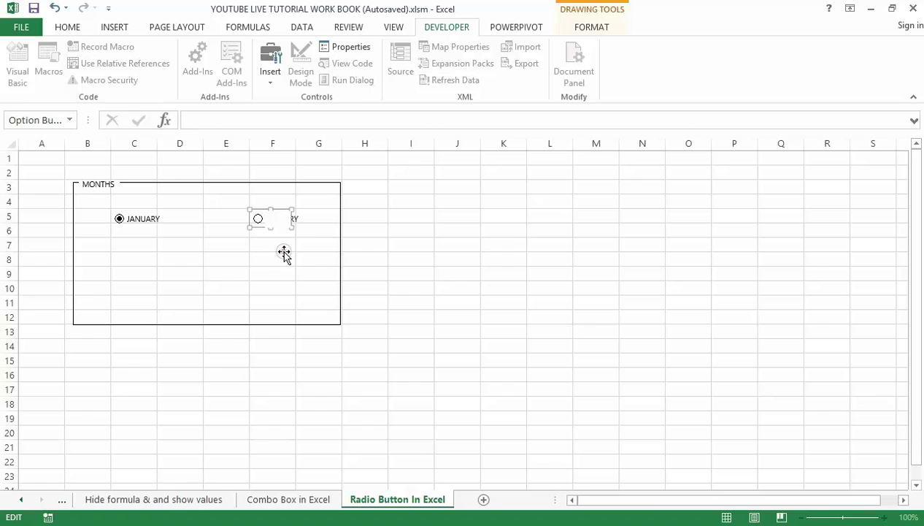
click(283, 247)
click(274, 222)
right_click(274, 221)
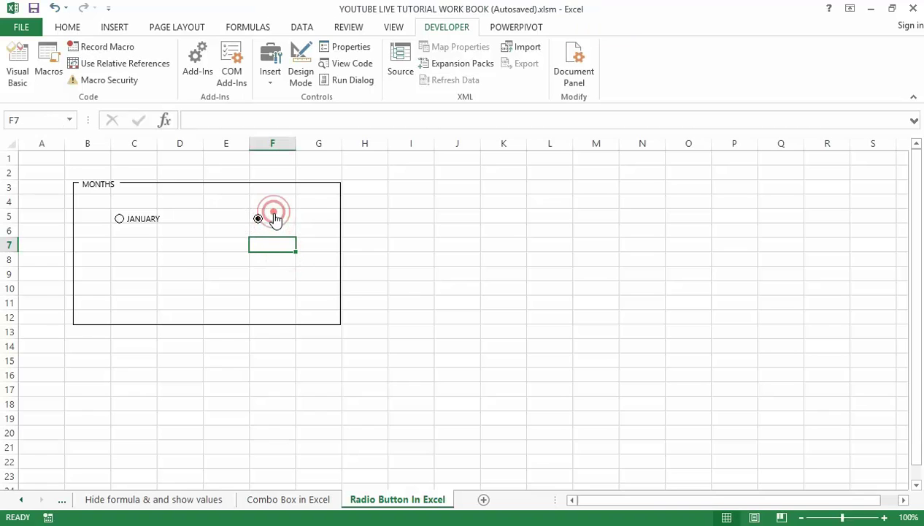
click(314, 278)
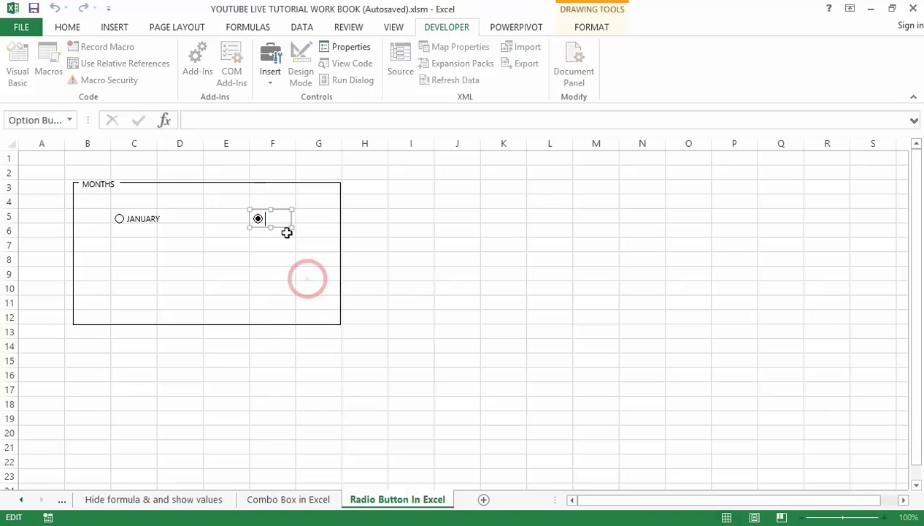
click(275, 223)
text(F)
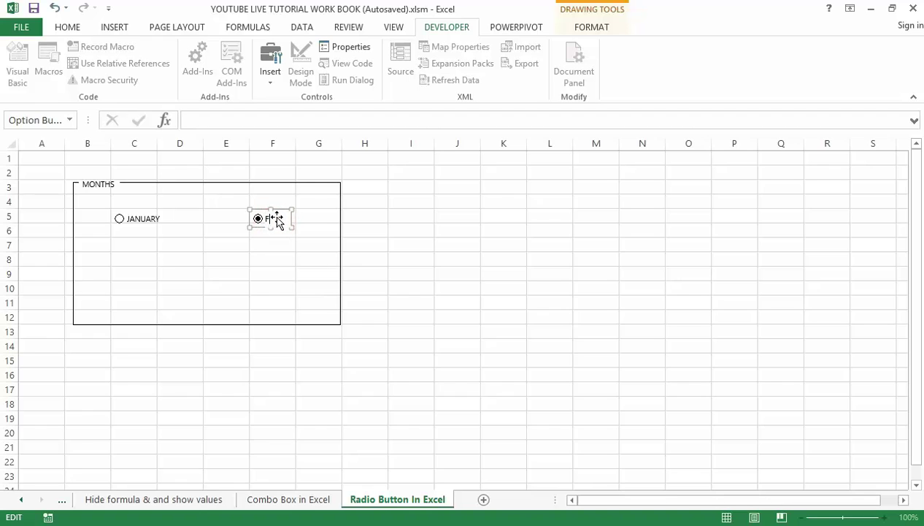
text(EBRUARY)
click(291, 300)
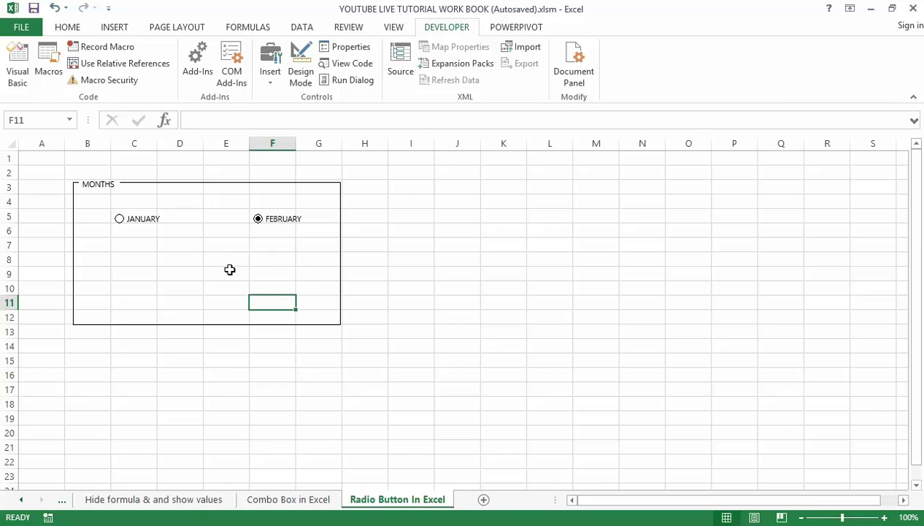
Step: Test the MONTHS option buttons by selecting JANUARY, FEBRUARY and JANUARY again
click(121, 221)
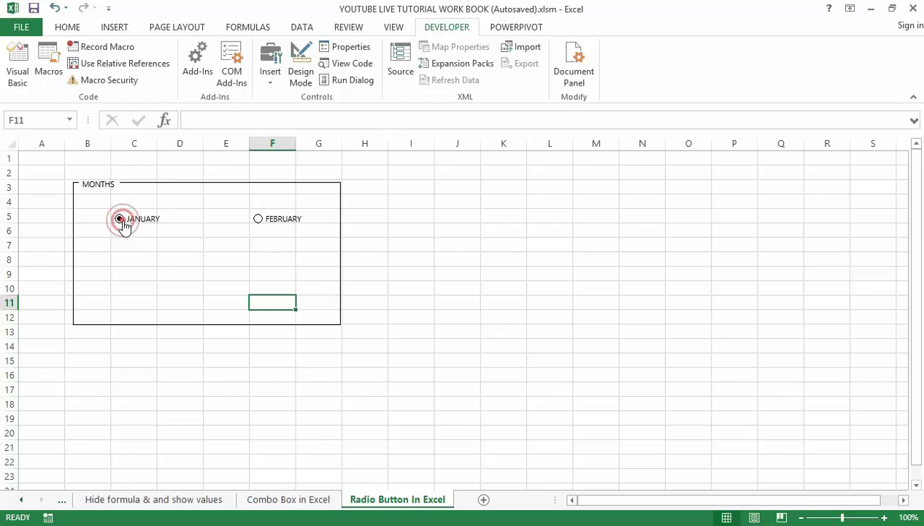
click(255, 222)
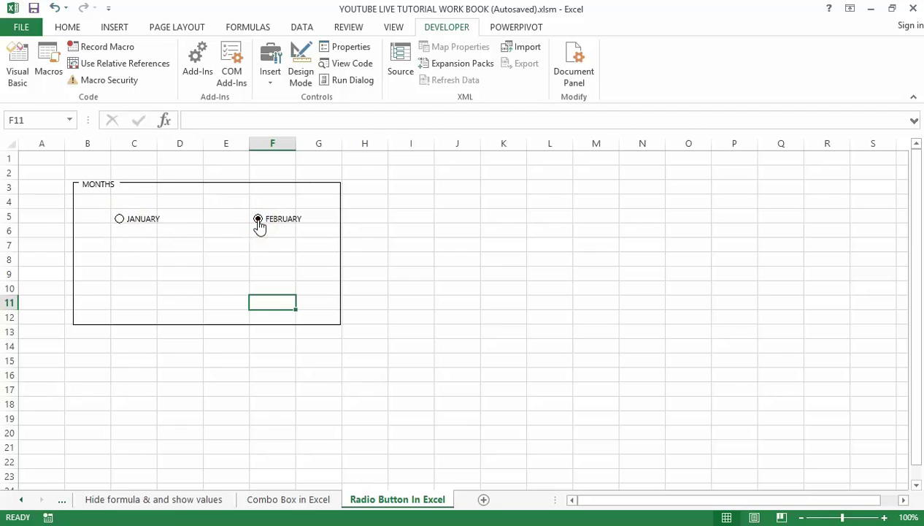
click(120, 221)
Step: Set the cell link of the JANUARY option button to $H$5 in its control format settings
click(147, 217)
right_click(147, 219)
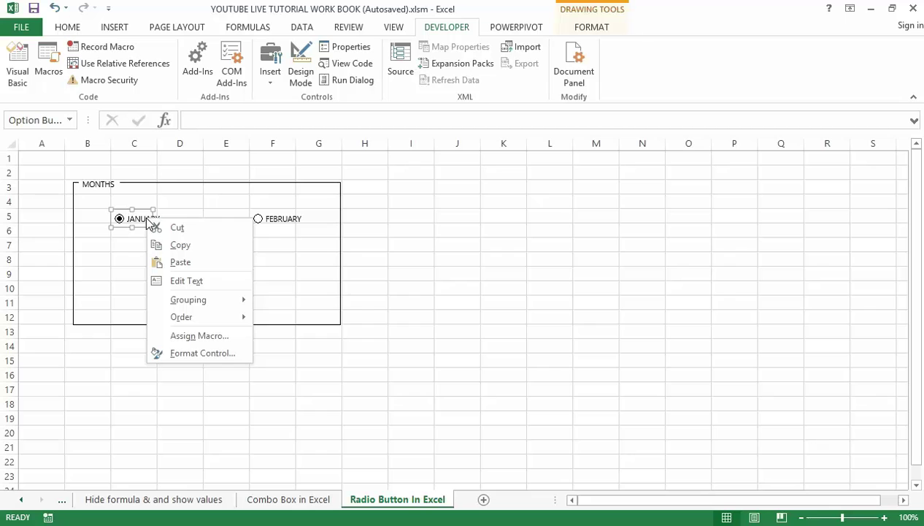
click(206, 356)
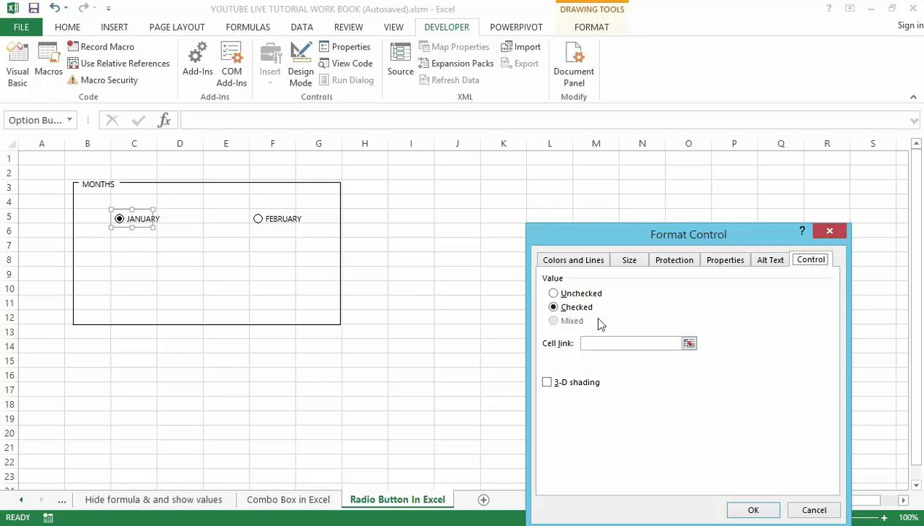
click(814, 264)
click(611, 341)
drag(622, 230, 629, 197)
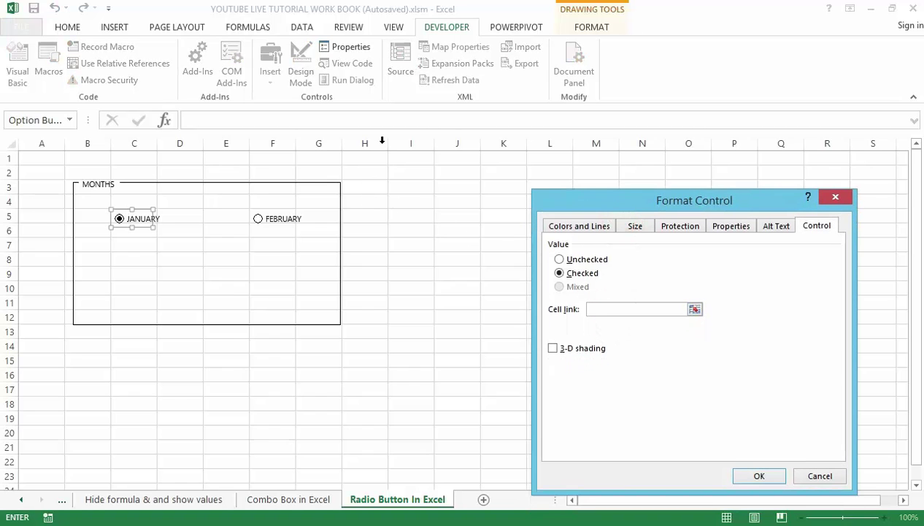
click(374, 215)
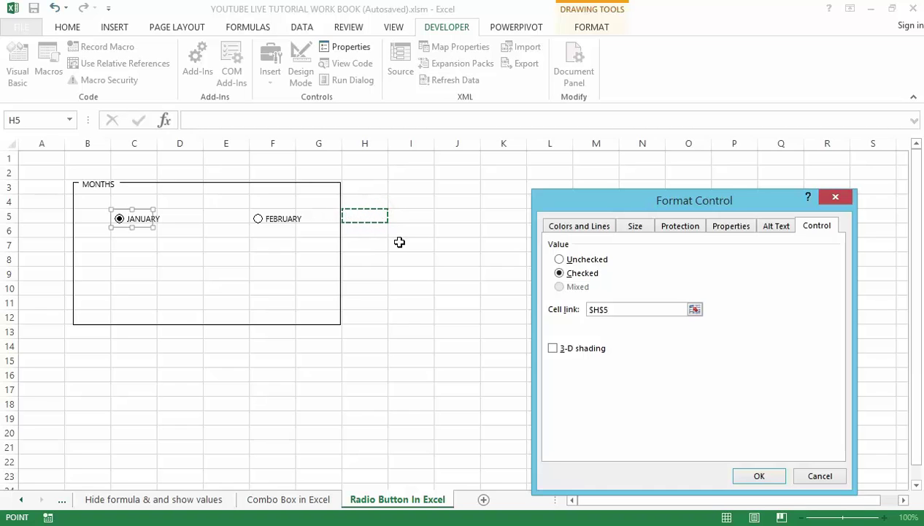
click(757, 478)
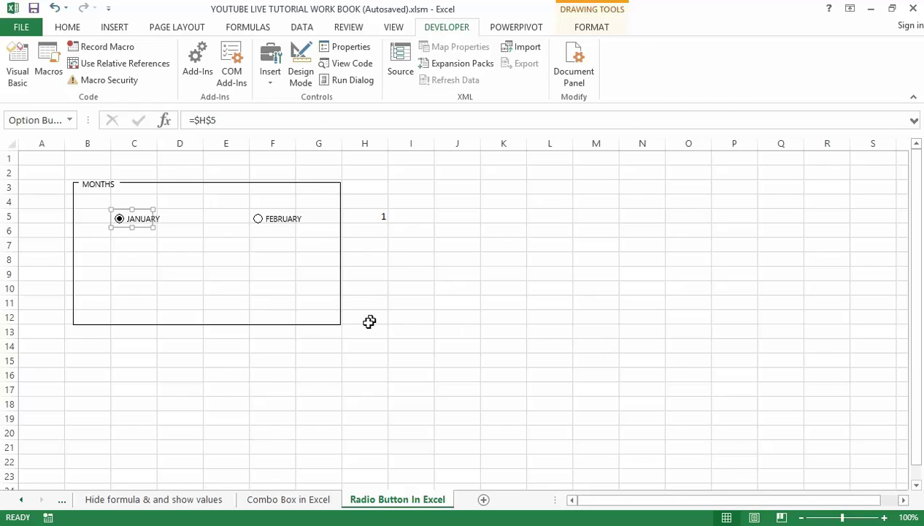
Step: Check how linked cell H5 responds when FEBRUARY and then JANUARY is selected
click(374, 218)
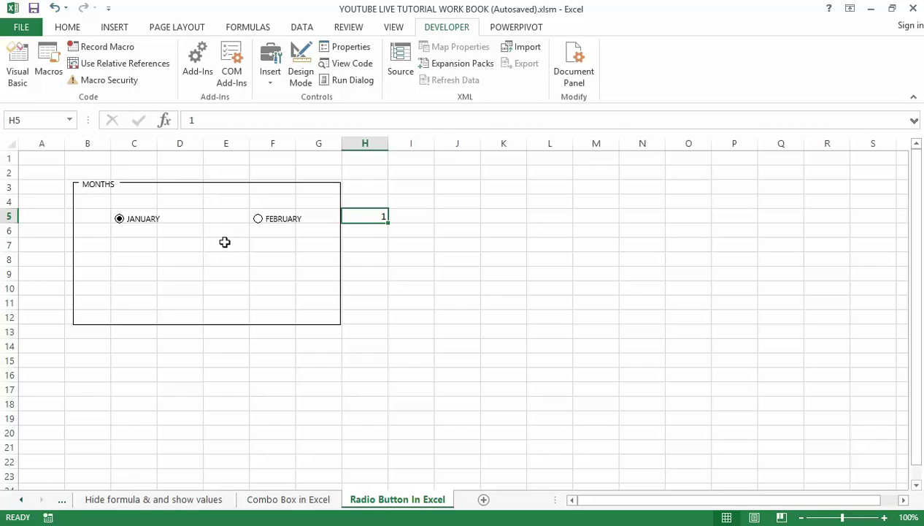
click(258, 219)
click(121, 220)
click(510, 291)
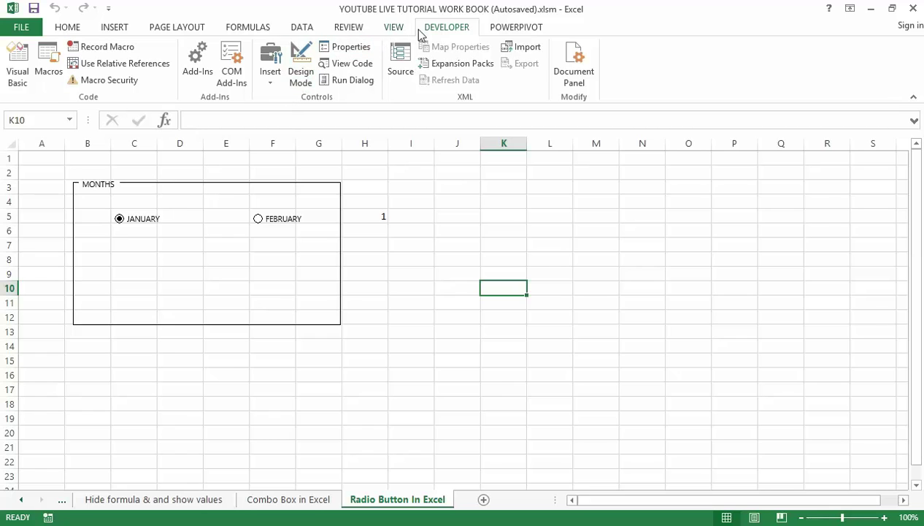
Step: Insert a second group box form control spanning about K3 to P11, beside the MONTHS group box
click(67, 29)
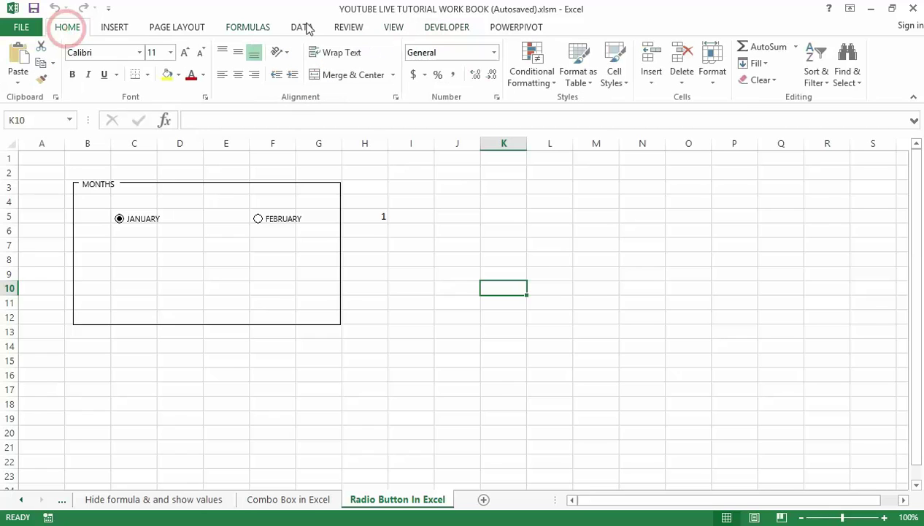
click(442, 31)
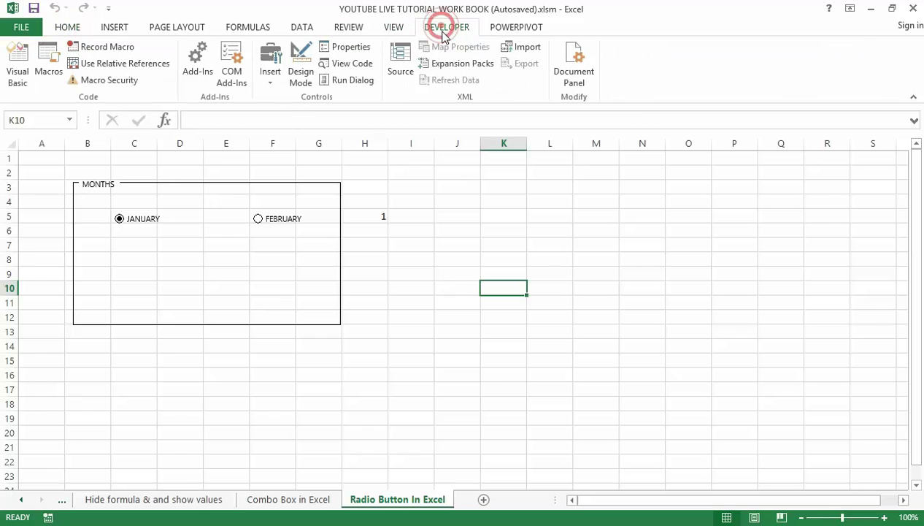
click(271, 67)
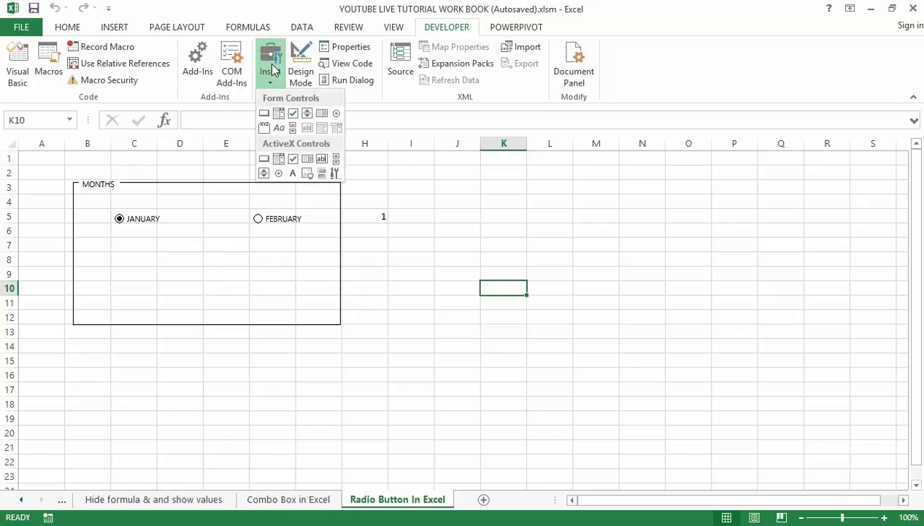
click(264, 128)
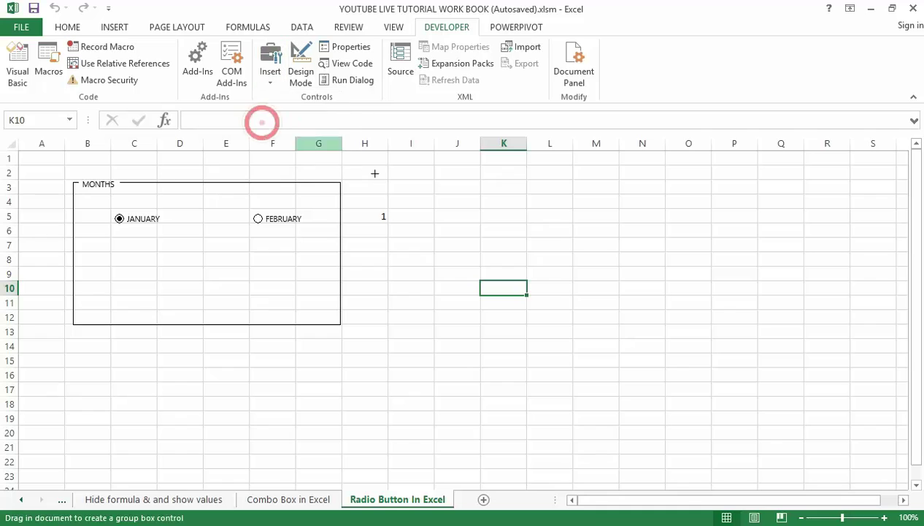
drag(493, 183, 757, 311)
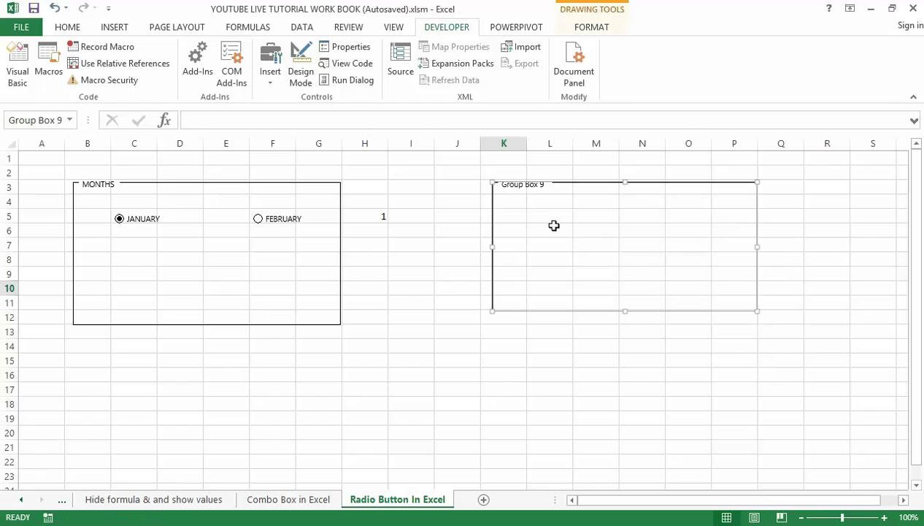
Step: Replace the new group box's caption with COUNTRIES
click(541, 184)
click(538, 187)
click(536, 185)
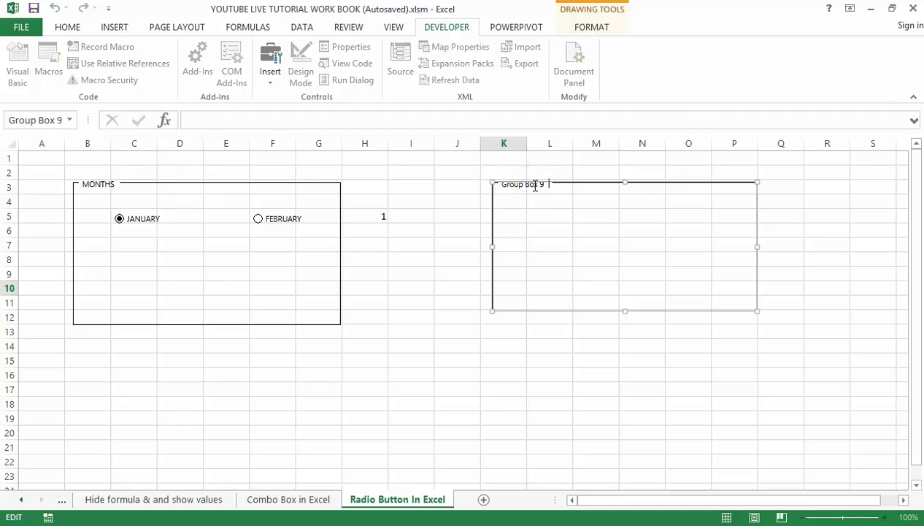
key(BackSpace)
key(BackSpace)
key(BackSpace)
click(539, 227)
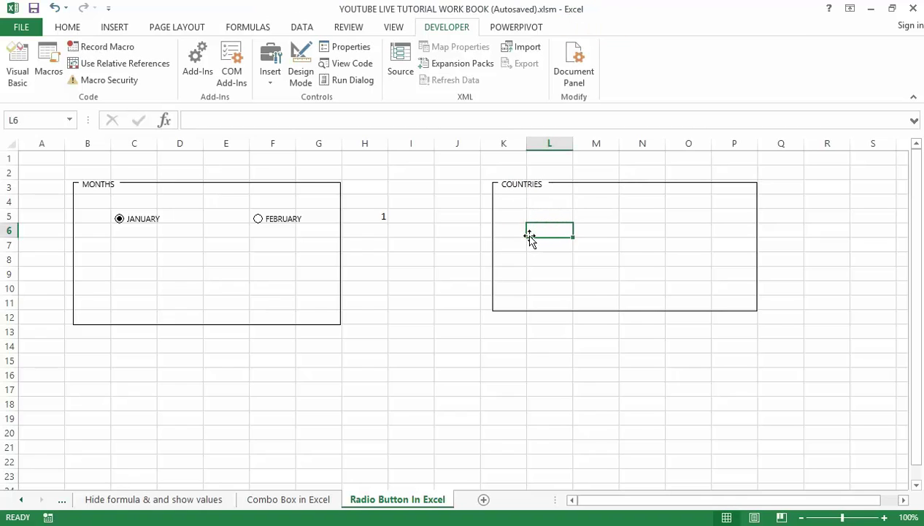
Step: Insert a small option button form control inside the COUNTRIES group box, around cell L5
click(272, 64)
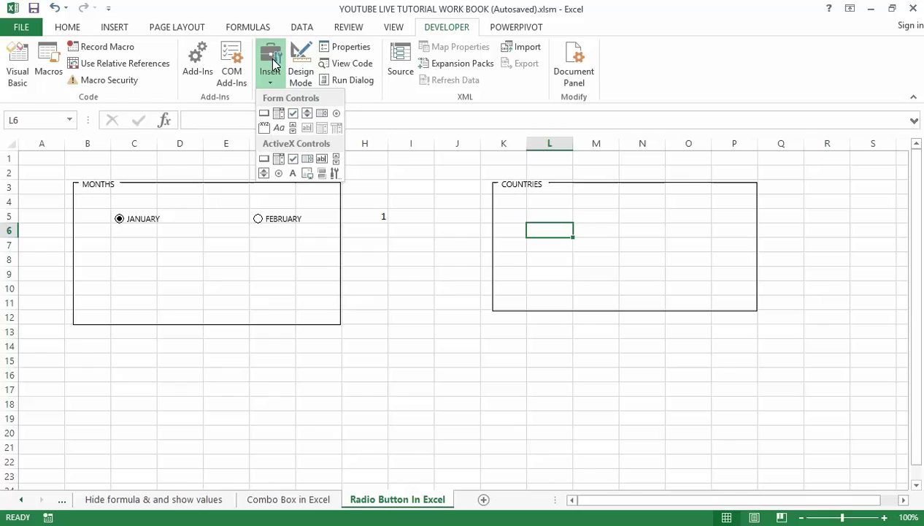
click(336, 114)
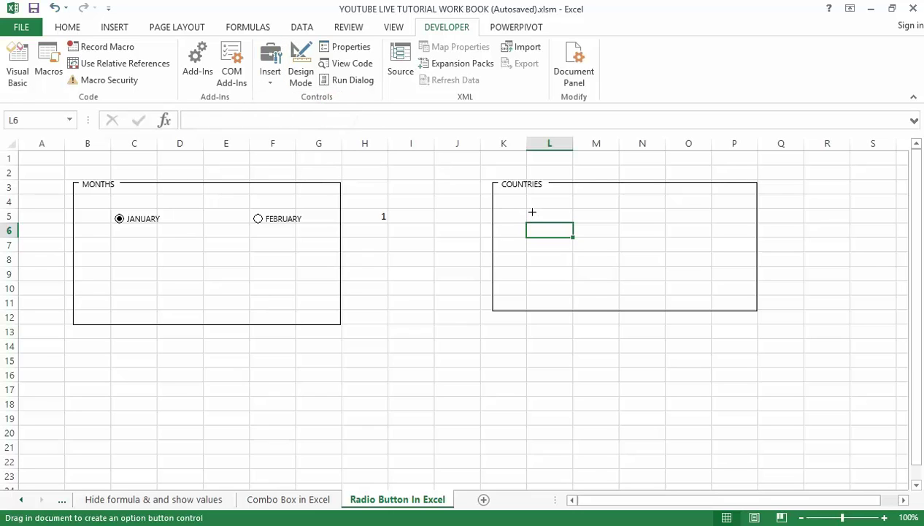
drag(531, 212, 573, 223)
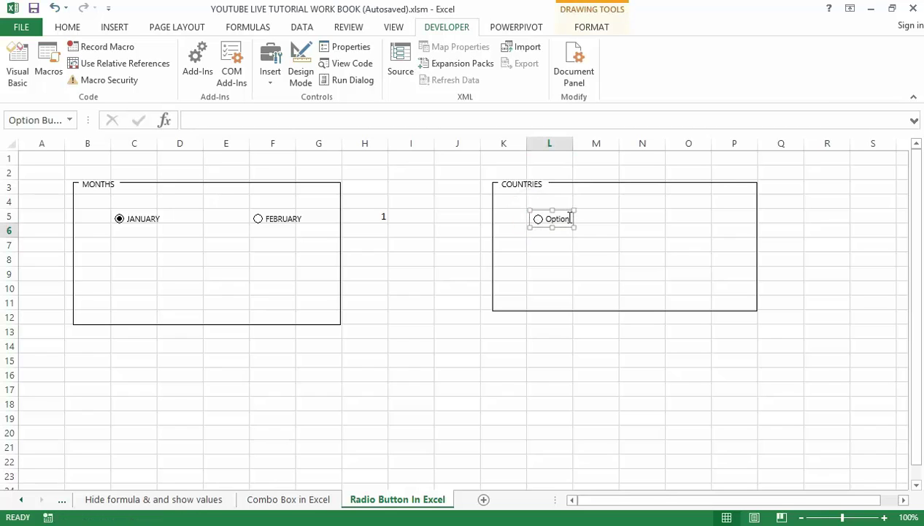
Step: Change the label of the option button in the COUNTRIES group box to USA
click(570, 217)
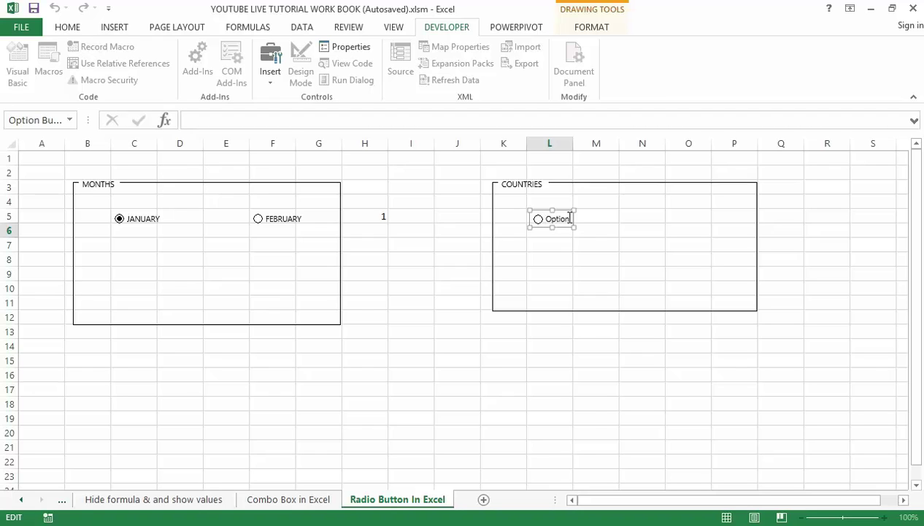
key(Home)
key(End)
click(559, 244)
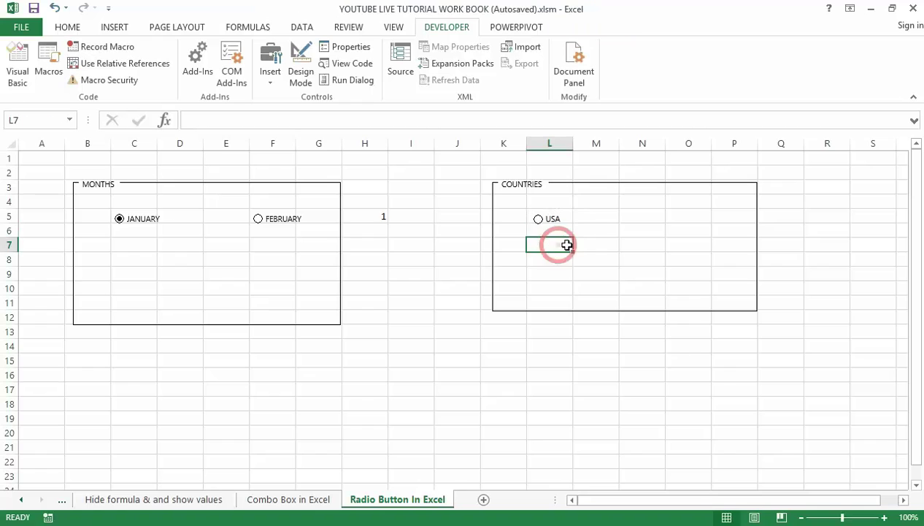
Step: Copy the USA option button and paste the duplicate at cell N5 inside the COUNTRIES group box
click(595, 219)
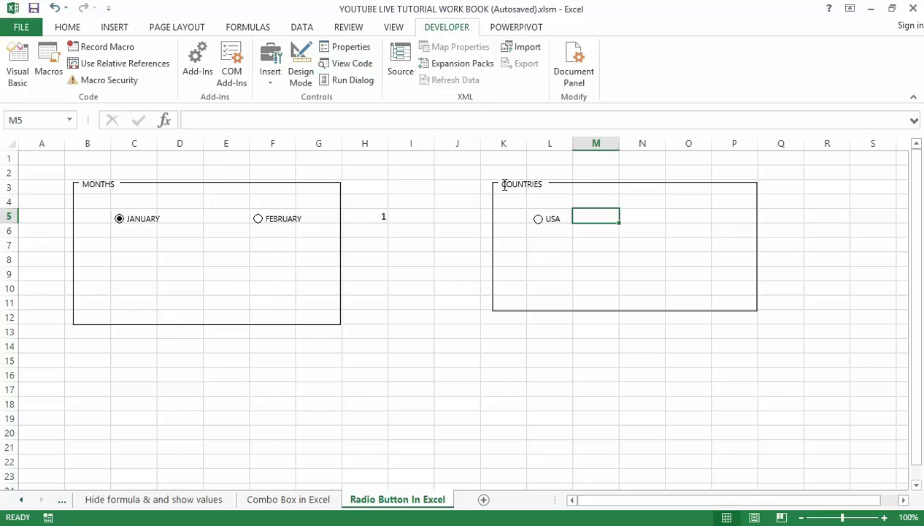
click(550, 223)
right_click(549, 223)
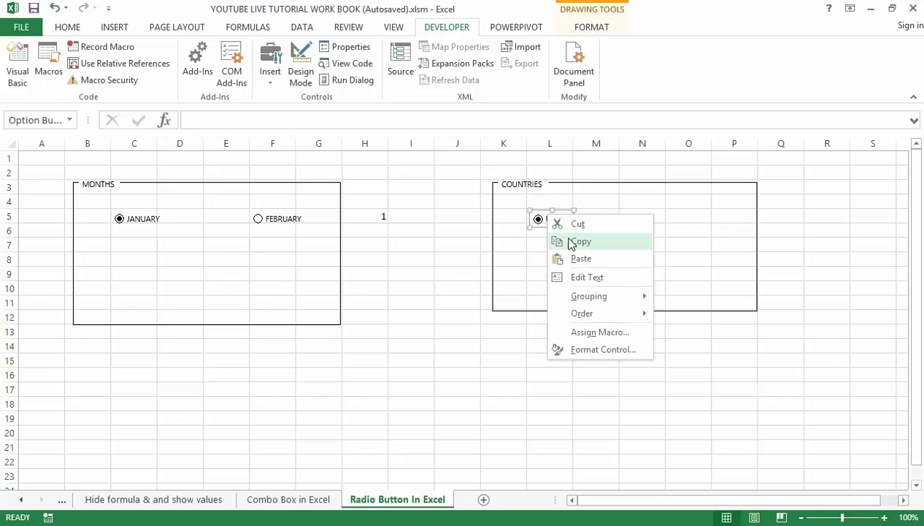
click(574, 241)
click(630, 222)
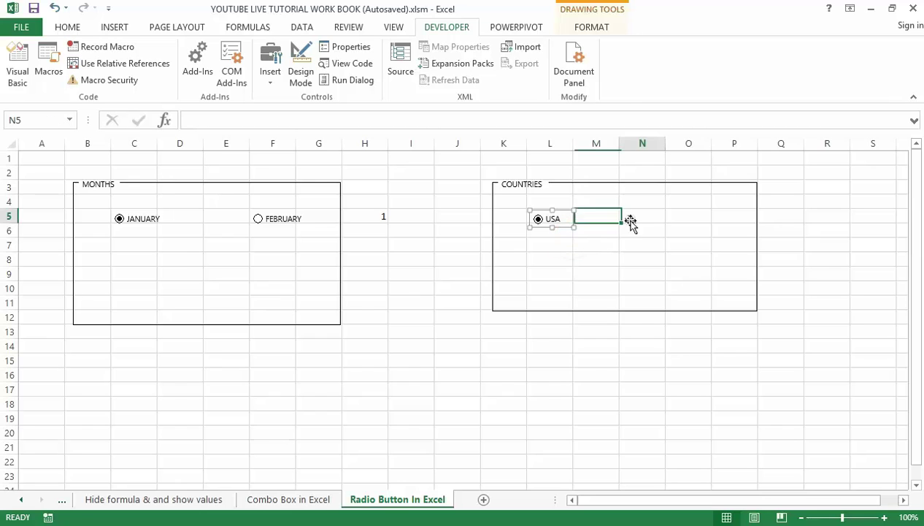
key(ctrl+v)
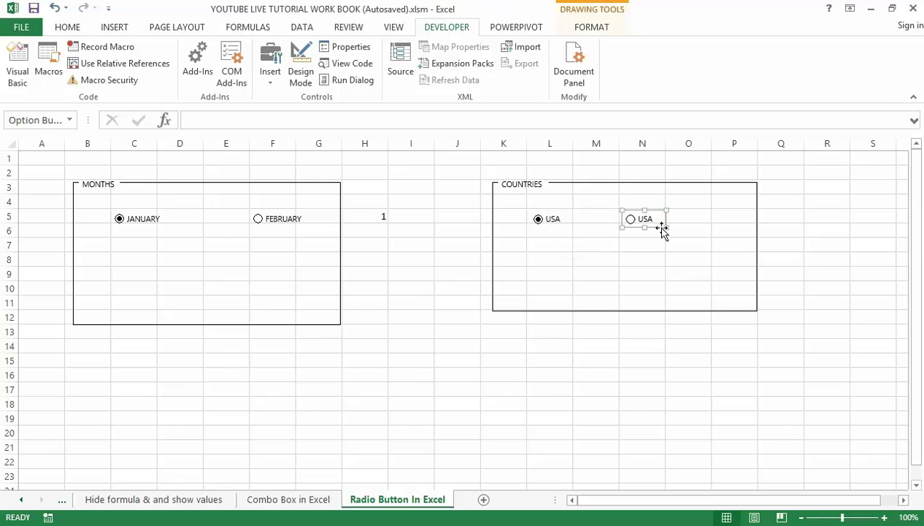
Step: Change the label of the pasted option button at N5 to UK
click(654, 219)
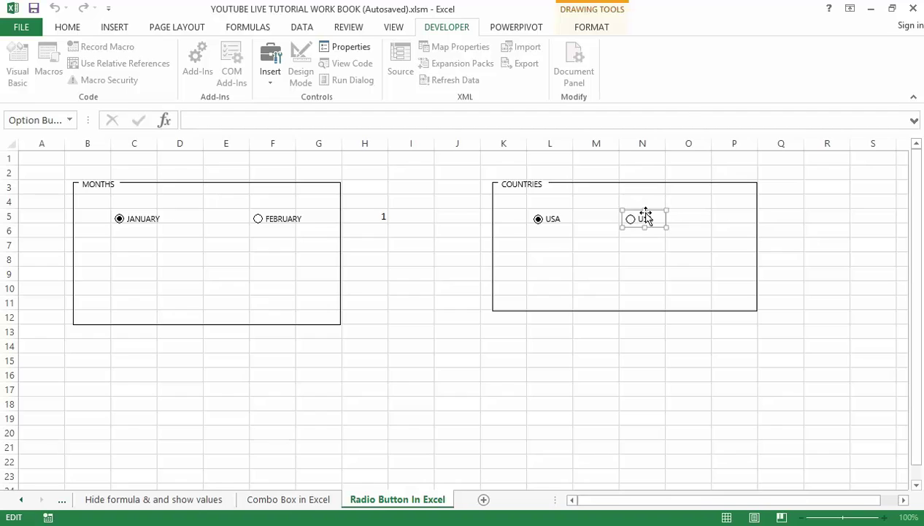
key(BackSpace)
key(BackSpace)
click(645, 218)
Step: Copy the UK option button and paste the duplicate at cell P5
ctrl+click(641, 222)
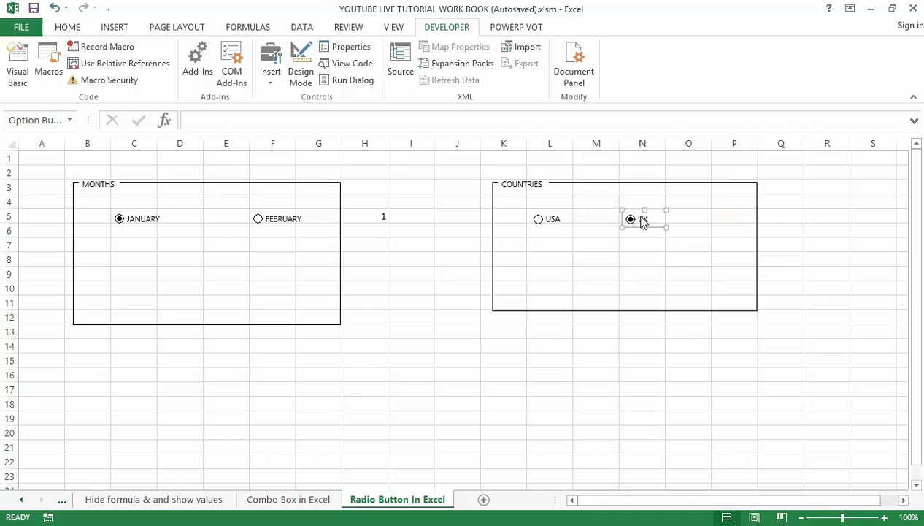
right_click(641, 222)
click(668, 244)
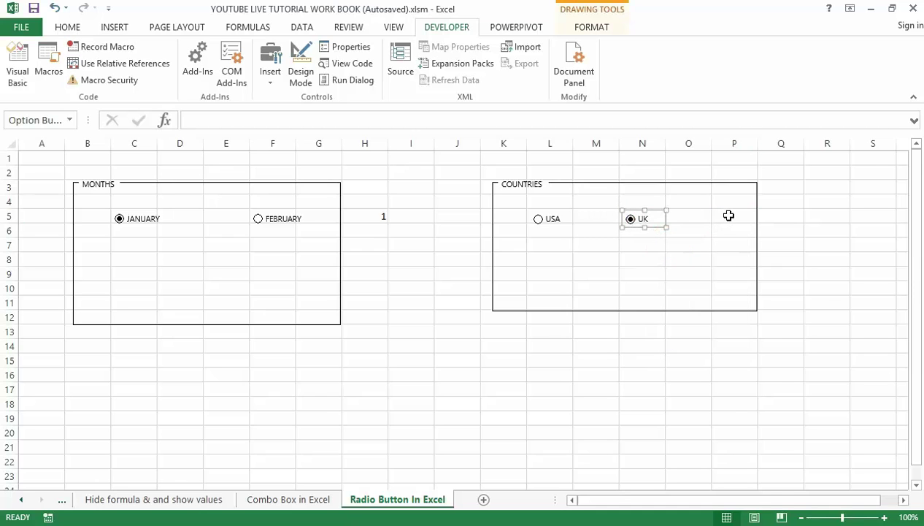
right_click(729, 216)
click(715, 219)
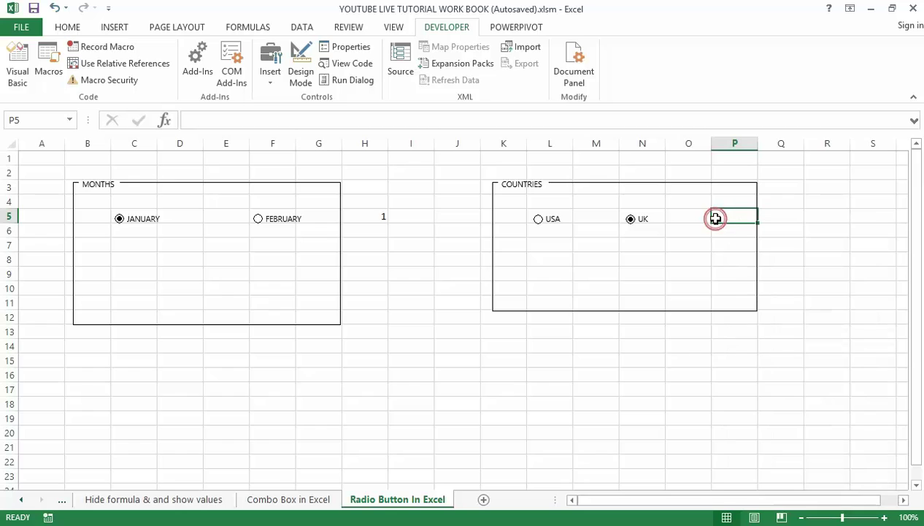
key(ctrl+v)
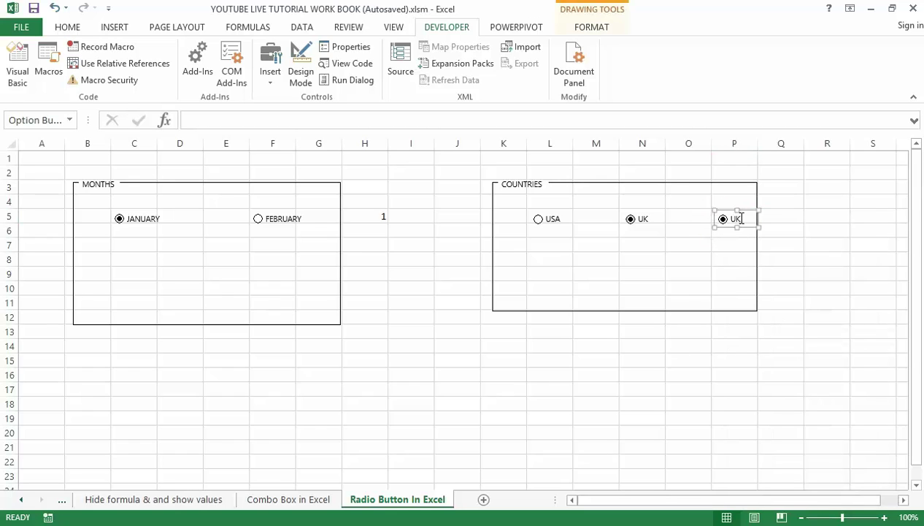
Step: Change the label of the option button at P5 to CANADA
click(739, 219)
key(BackSpace)
key(BackSpace)
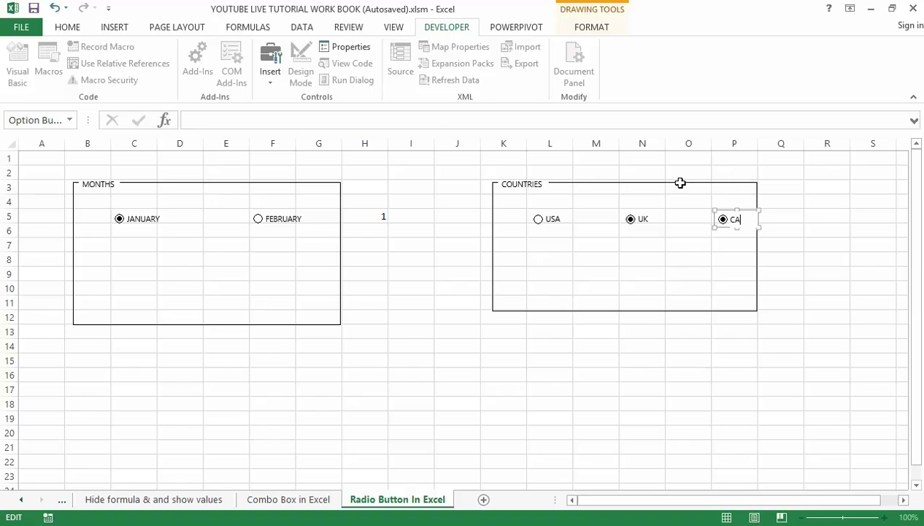
text(CANADA)
click(688, 273)
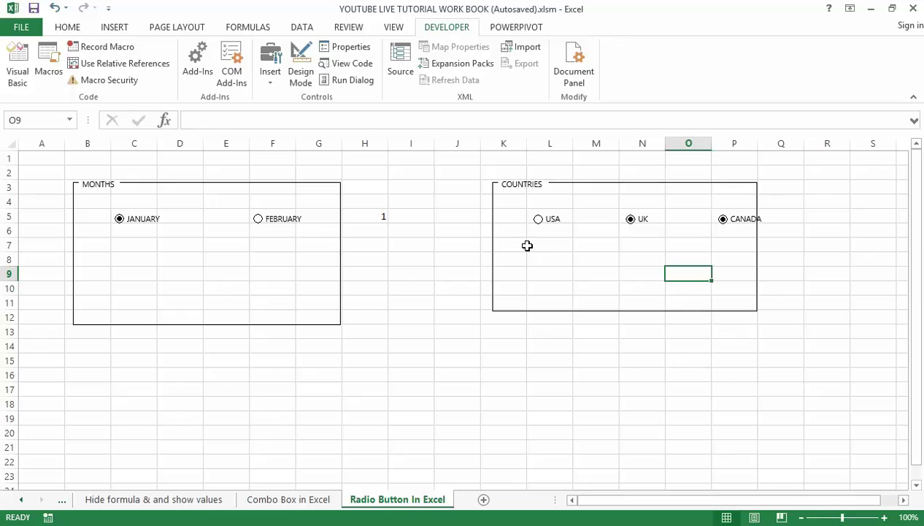
Step: Widen the COUNTRIES group box slightly into column Q so that it encloses the whole CANADA option button
click(740, 219)
click(745, 221)
right_click(746, 223)
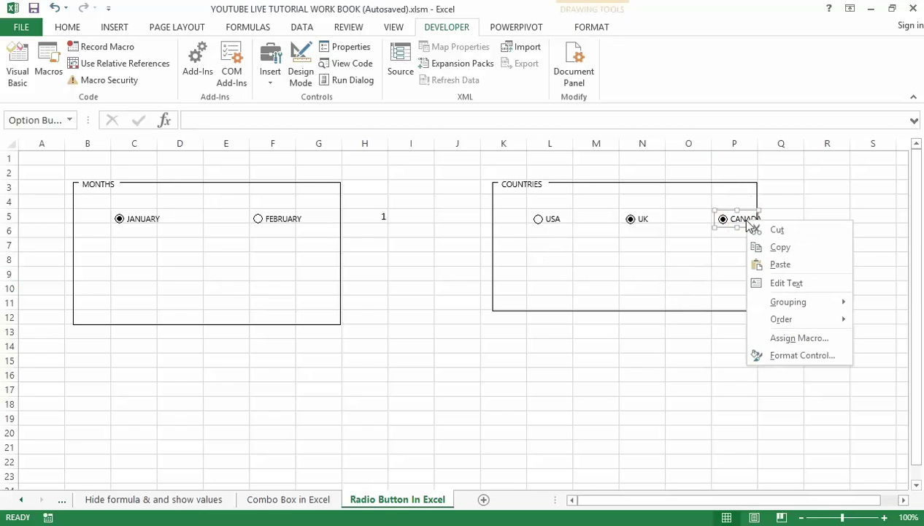
click(703, 250)
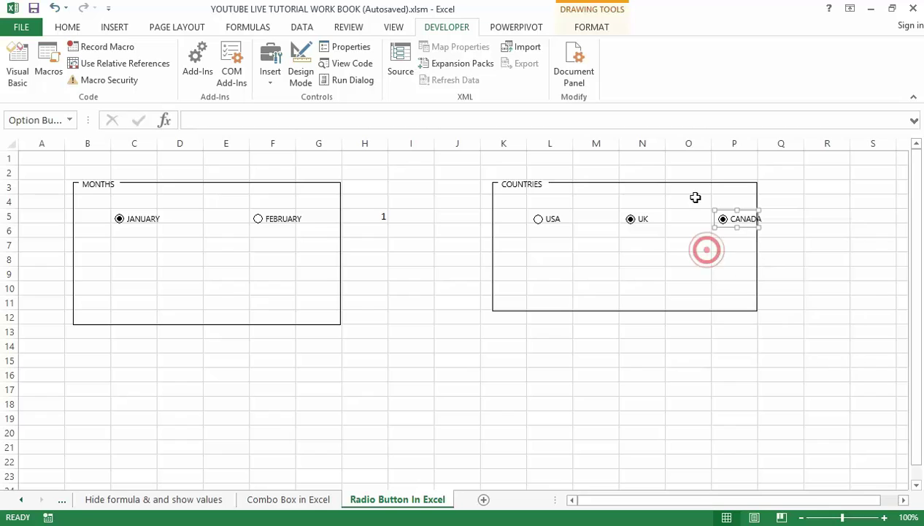
click(538, 186)
click(534, 188)
click(520, 187)
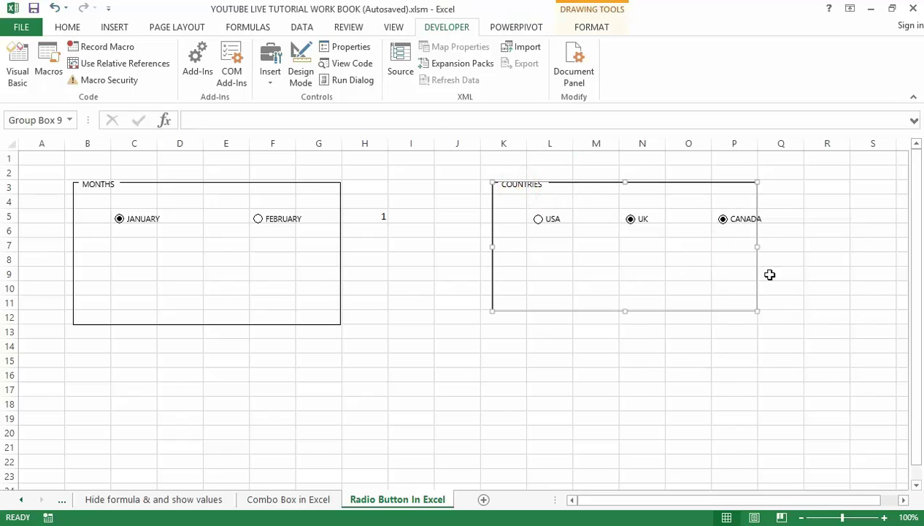
drag(760, 248, 773, 249)
click(710, 270)
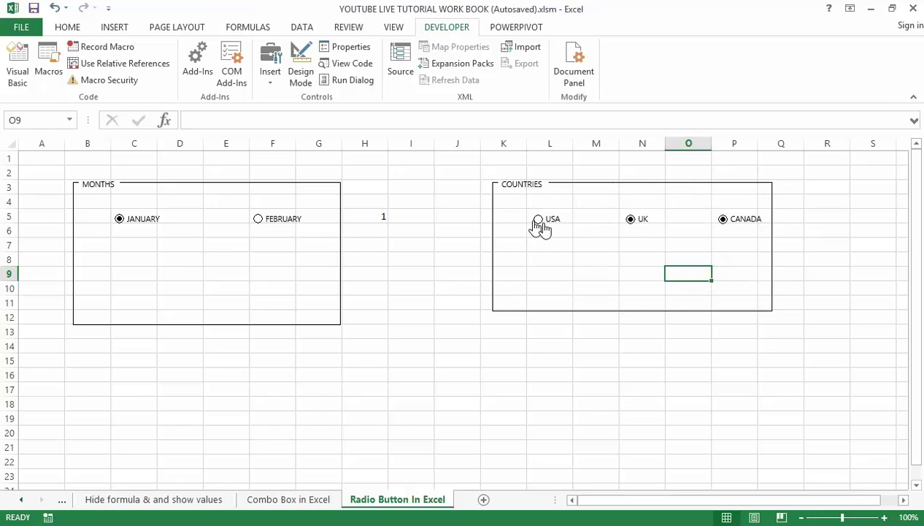
Step: Link the COUNTRIES option buttons to cell Q5
click(790, 205)
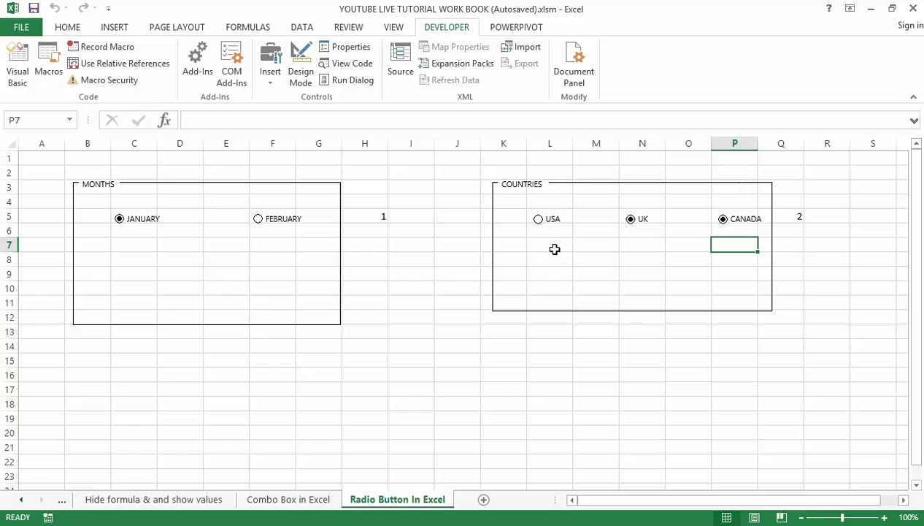